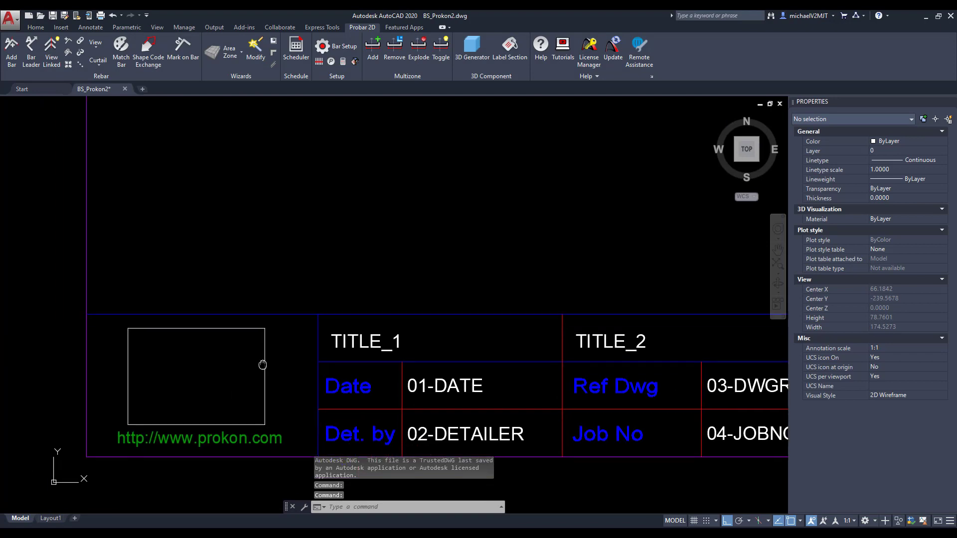
Step: Erase the rectangular logo frame above the web address in the title block
click(282, 354)
click(278, 339)
key(Delete)
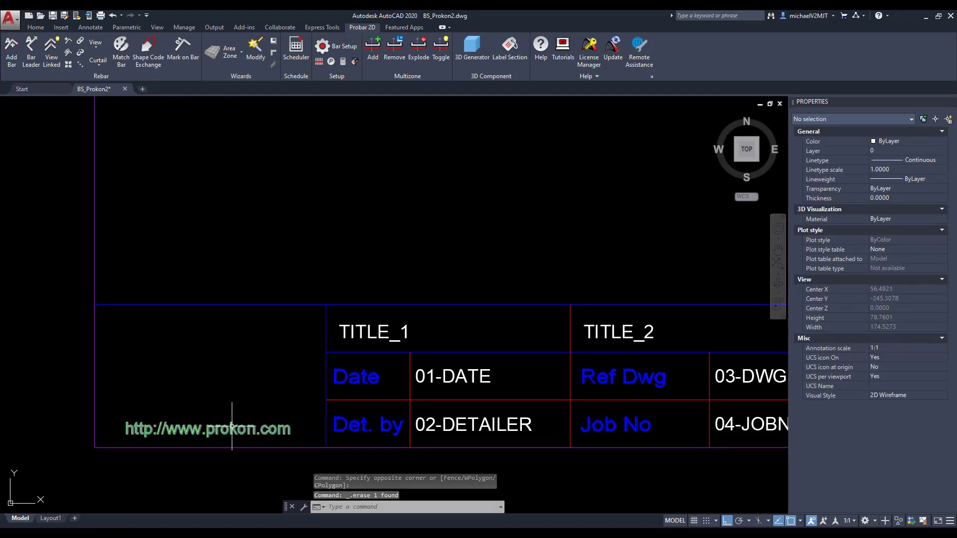
double_click(232, 427)
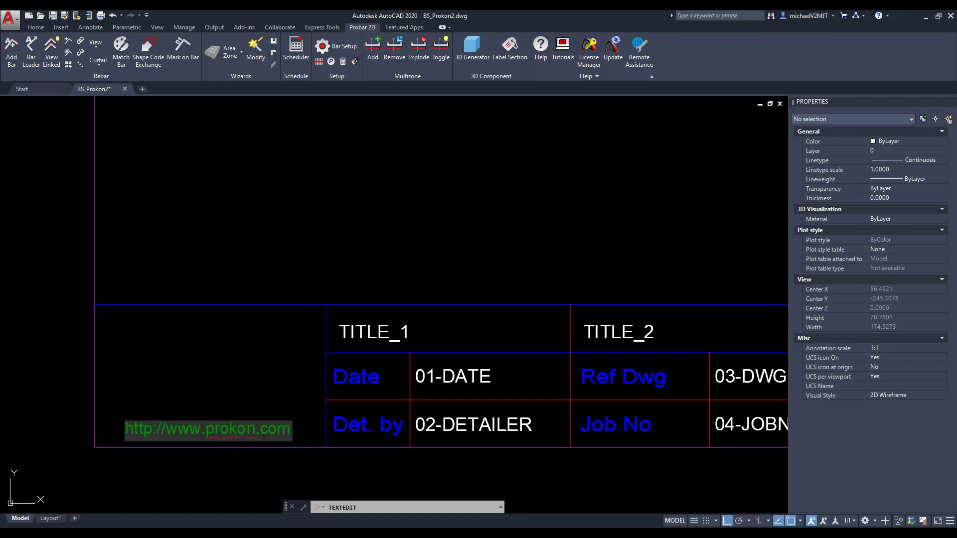
key(BackSpace)
key(BackSpace)
key(BackSpace)
key(BackSpace)
key(BackSpace)
key(BackSpace)
text(abc)
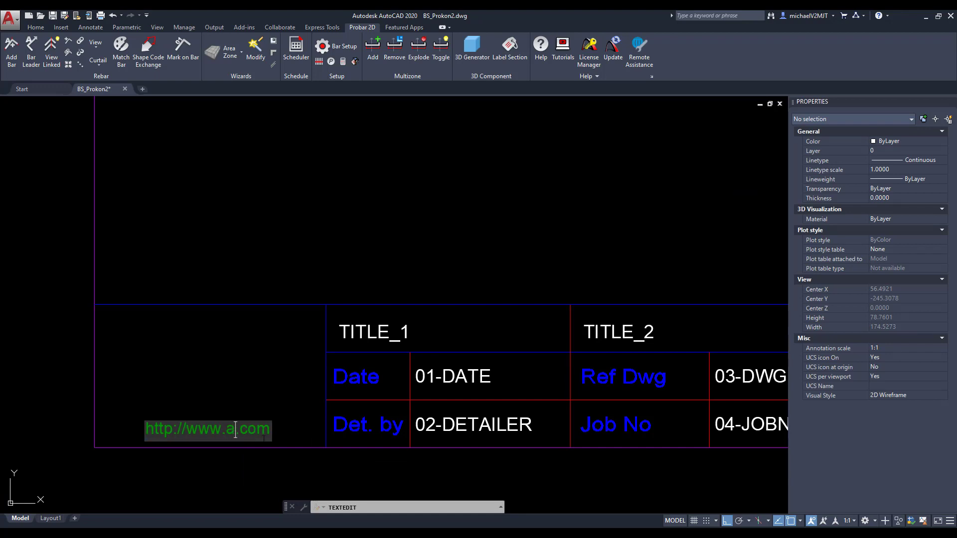
text(_consu)
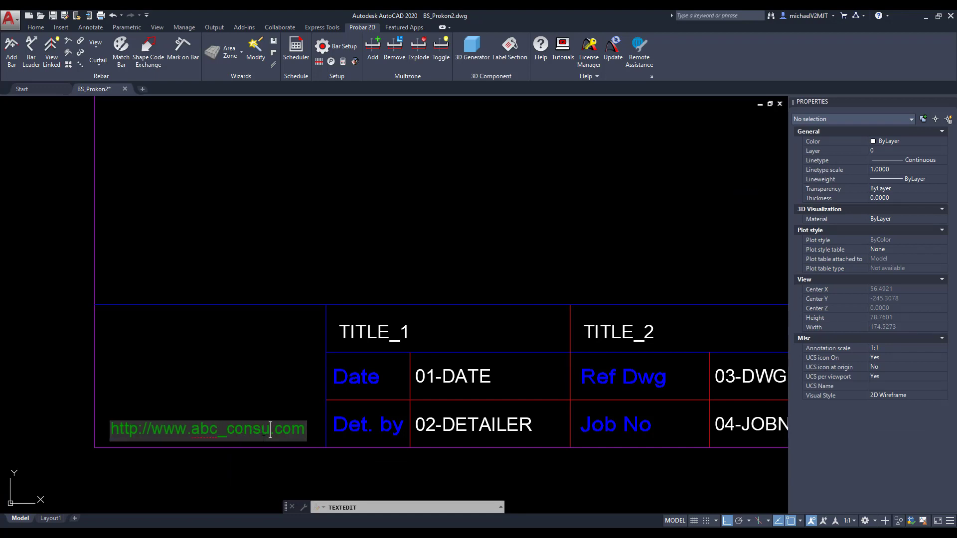
text(ltants)
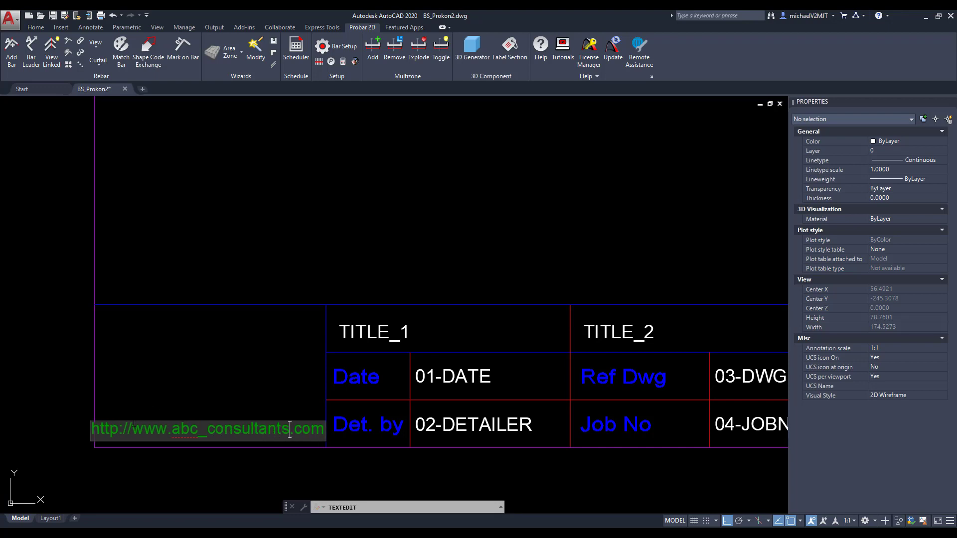
key(BackSpace)
key(BackSpace)
key(BackSpace)
key(BackSpace)
key(BackSpace)
key(BackSpace)
key(BackSpace)
click(241, 370)
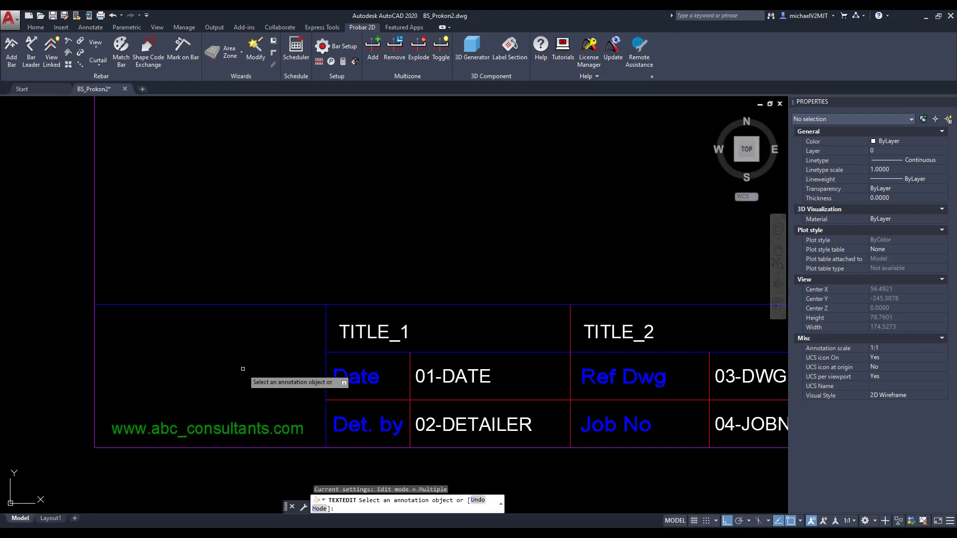
key(Escape)
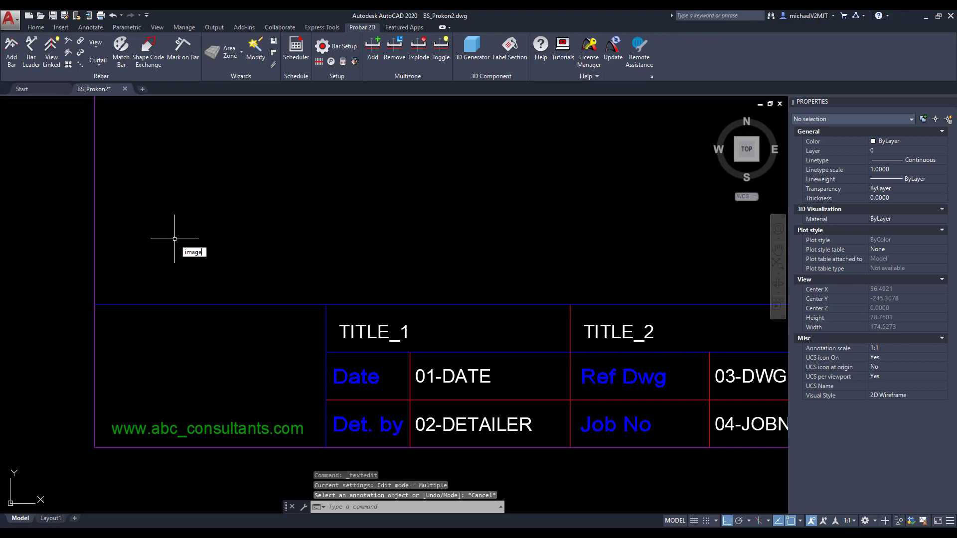
Step: Attach ABC_Consultants_Image from C:\Prokon\Probar2D at scale 0.2 and place it just above the web address in the title block
key(Down)
key(Return)
click(340, 157)
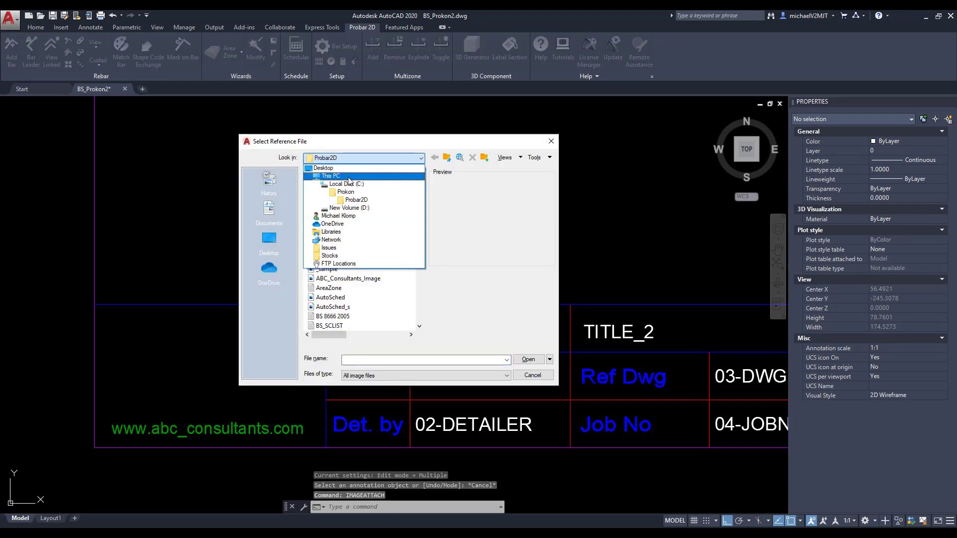
click(332, 195)
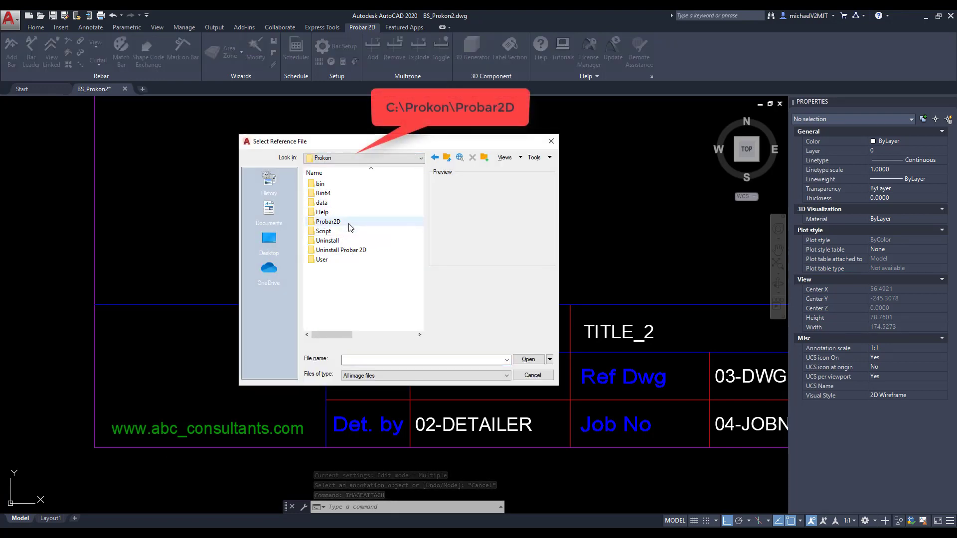
double_click(349, 223)
click(358, 279)
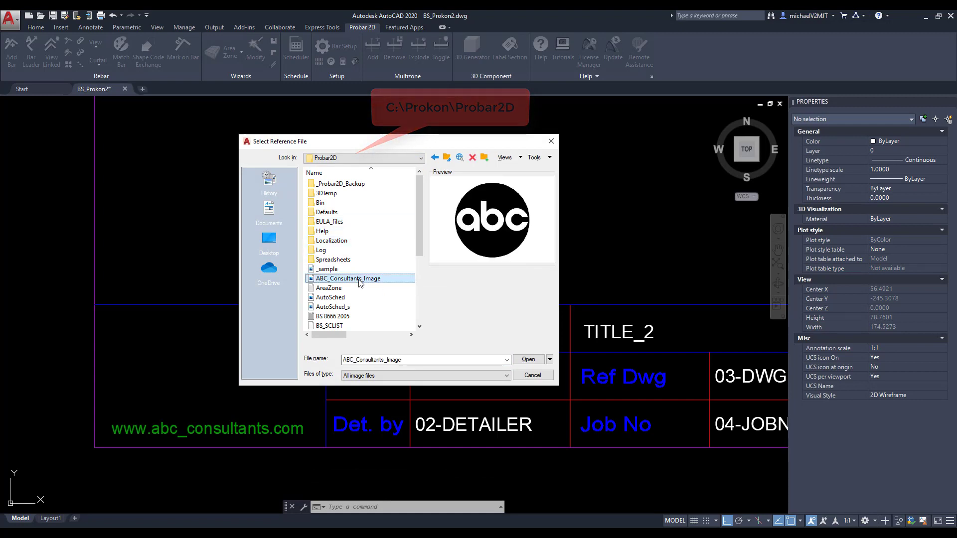
click(528, 360)
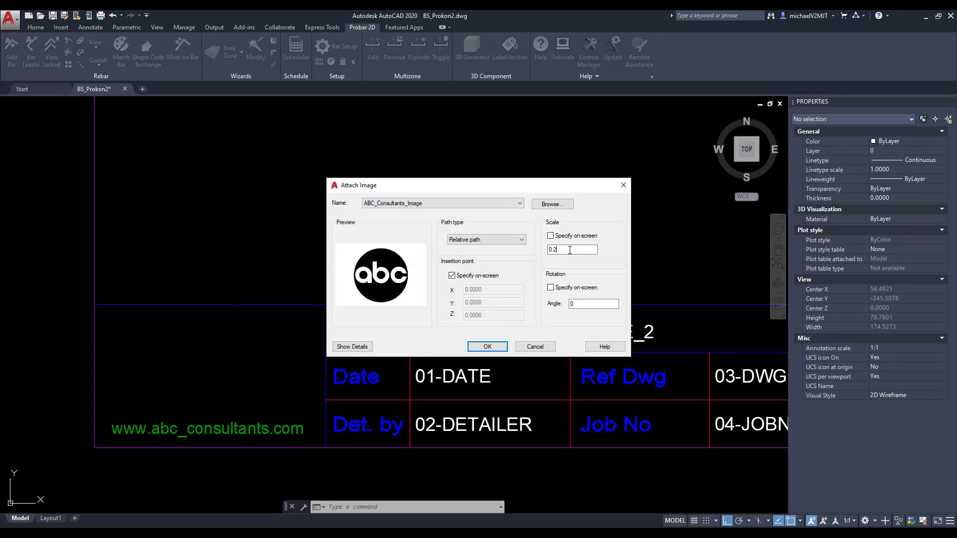
click(487, 347)
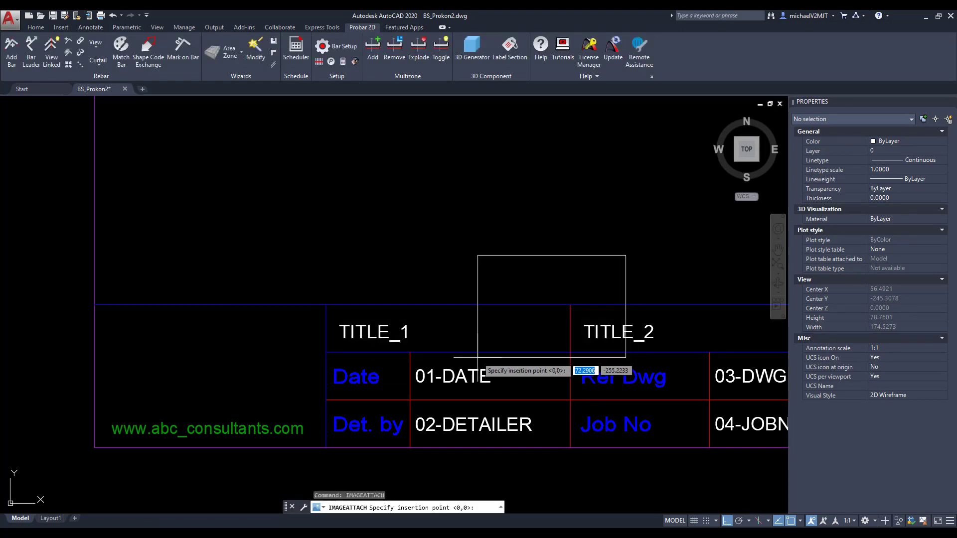
click(131, 415)
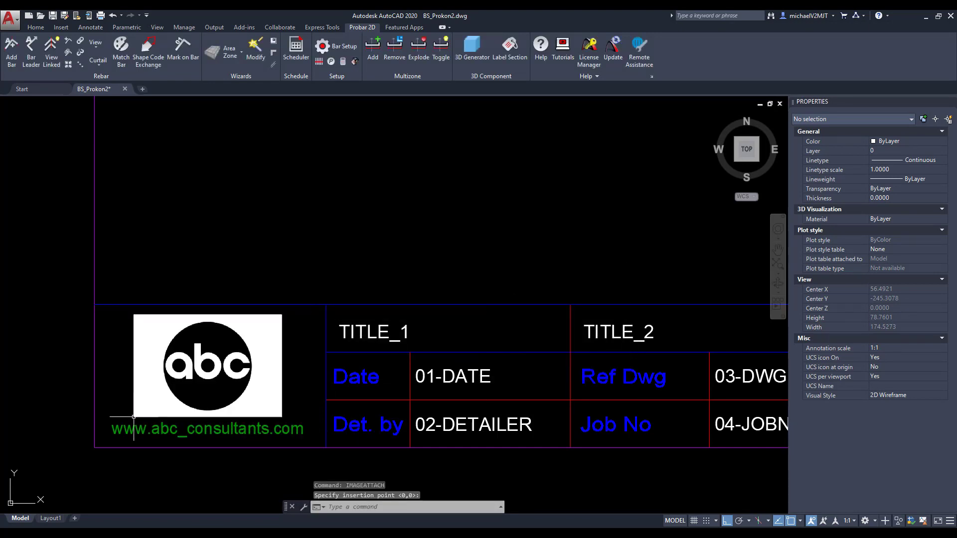
Step: Save the title block drawing as a DWG in C:\Prokon\Probar2D under a new file name containing ABC_
click(17, 21)
click(35, 140)
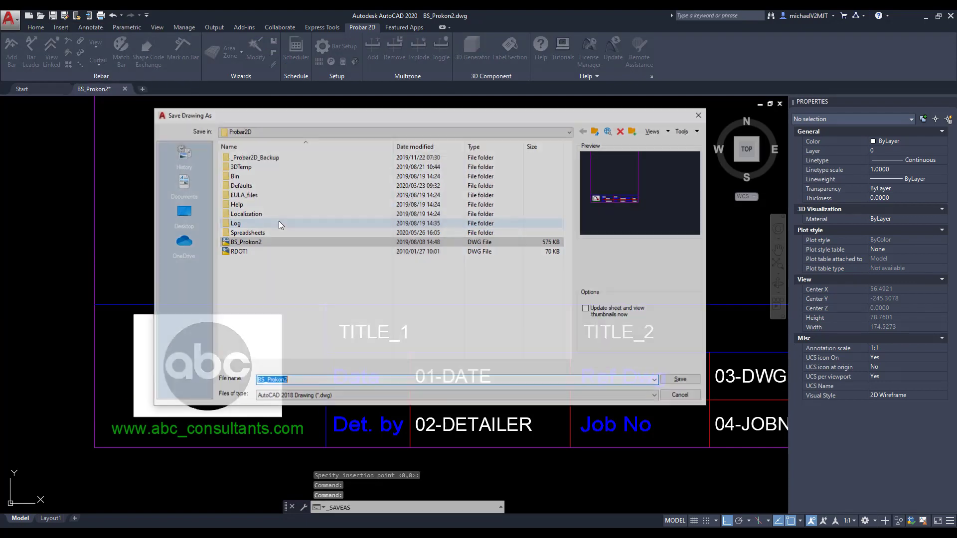
click(314, 131)
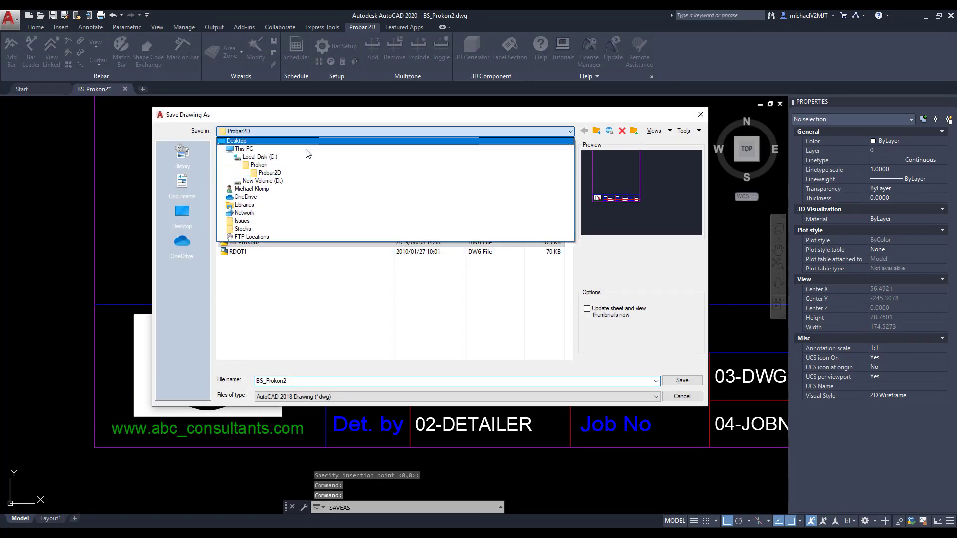
click(306, 158)
double_click(269, 214)
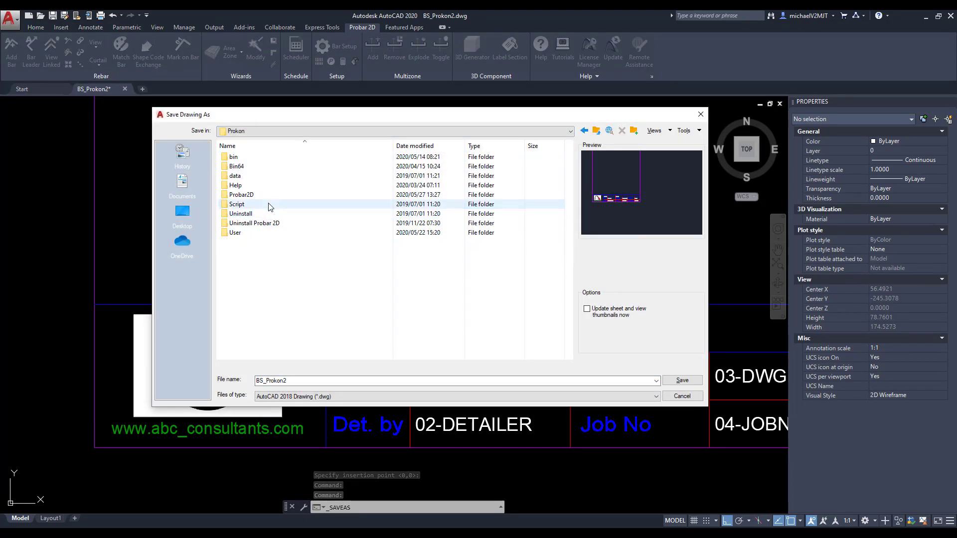
double_click(272, 196)
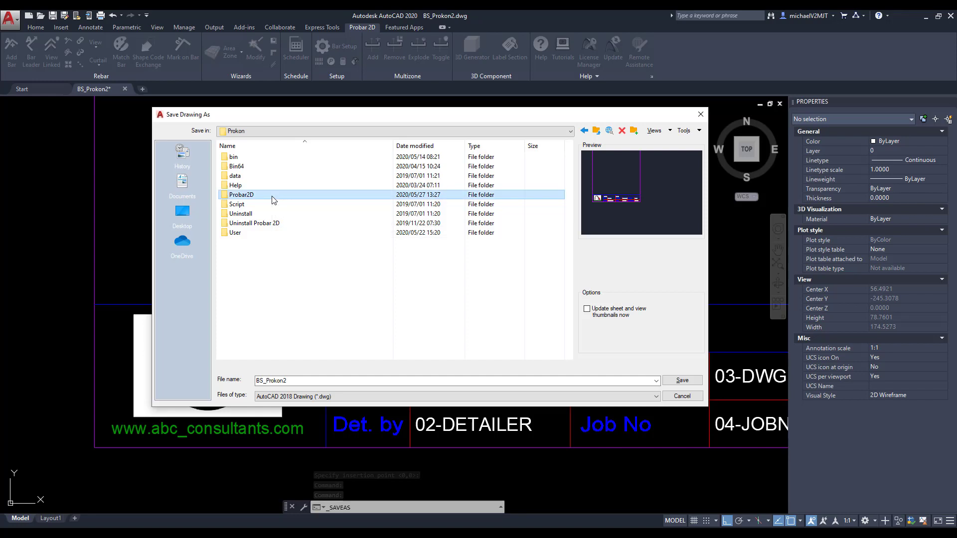
double_click(320, 381)
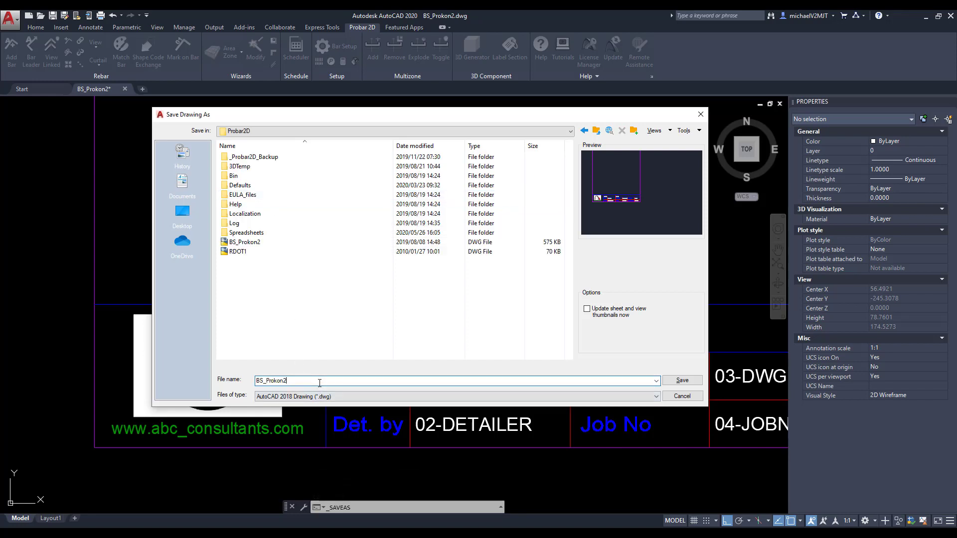
key(BackSpace)
key(BackSpace)
key(BackSpace)
key(BackSpace)
text(ABC_)
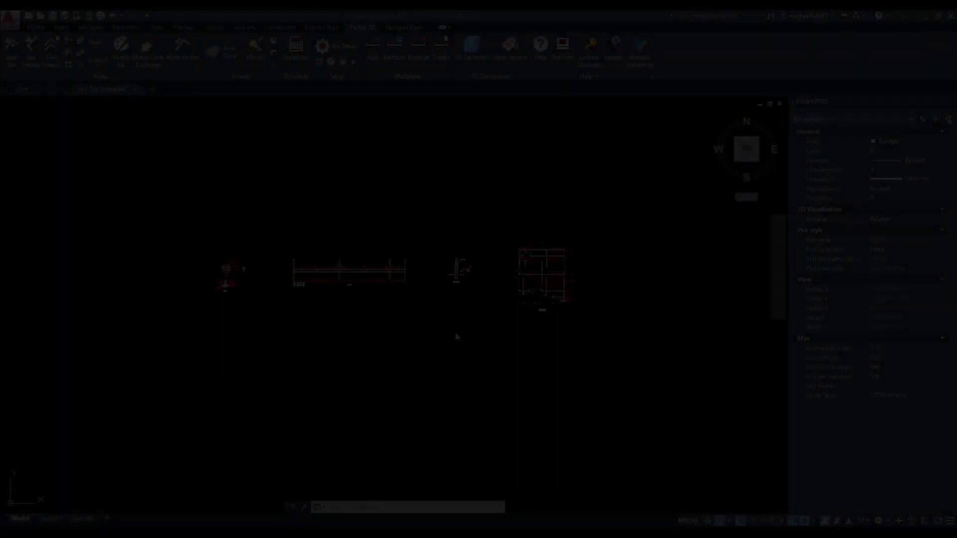
Step: Using the Scheduler's Drawing selection method, renumber the base's bars with prefix A starting at 01, with bar optimisation
scroll(360, 282, up, 2)
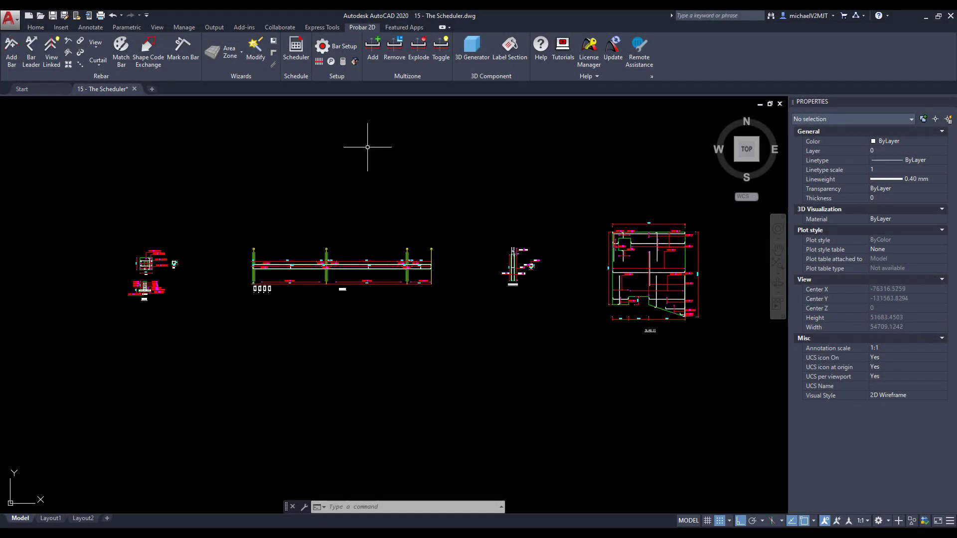
click(301, 64)
click(103, 115)
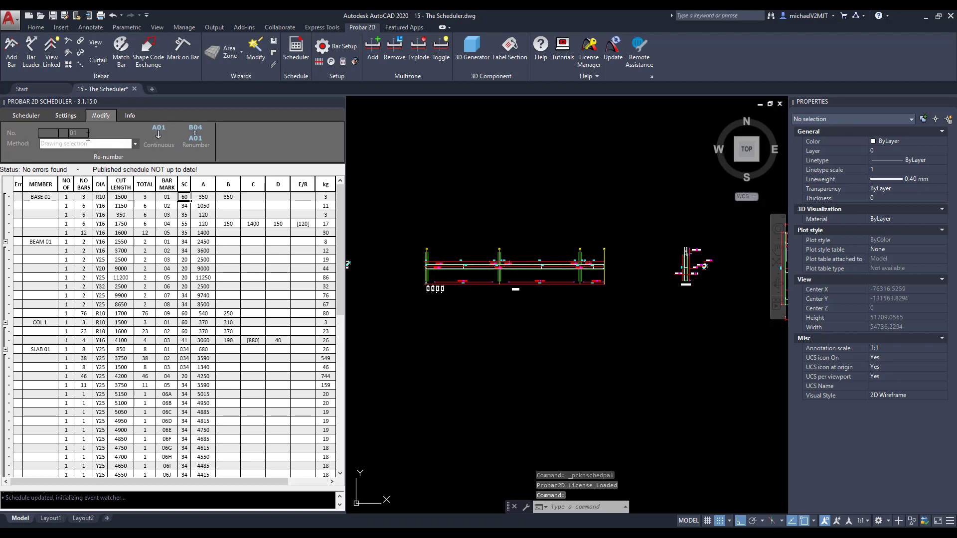
click(70, 133)
text(A)
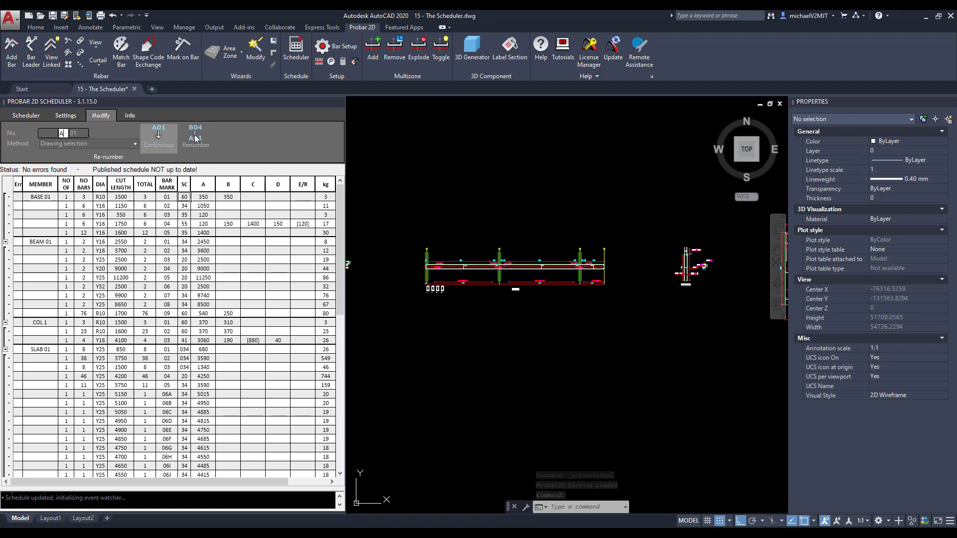
click(195, 134)
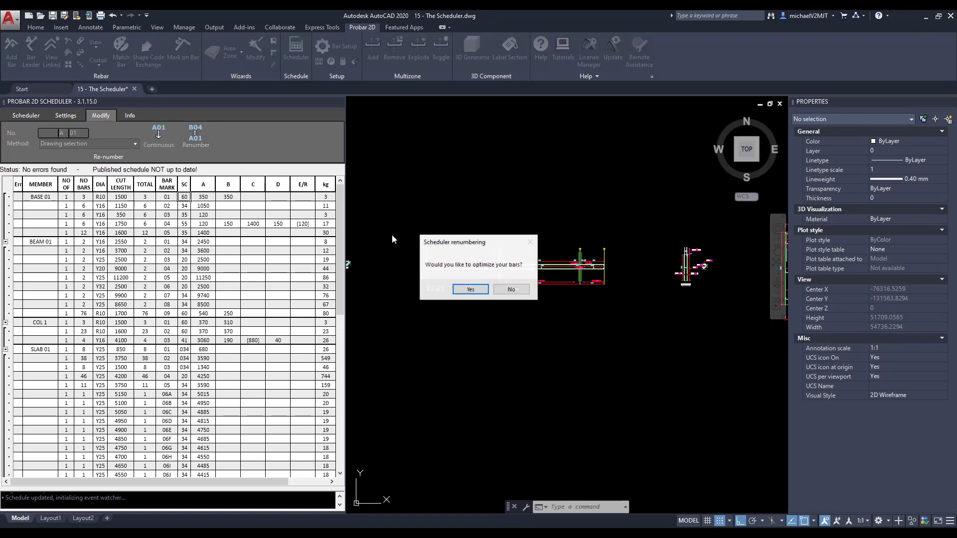
click(467, 289)
middle_drag(507, 196, 659, 199)
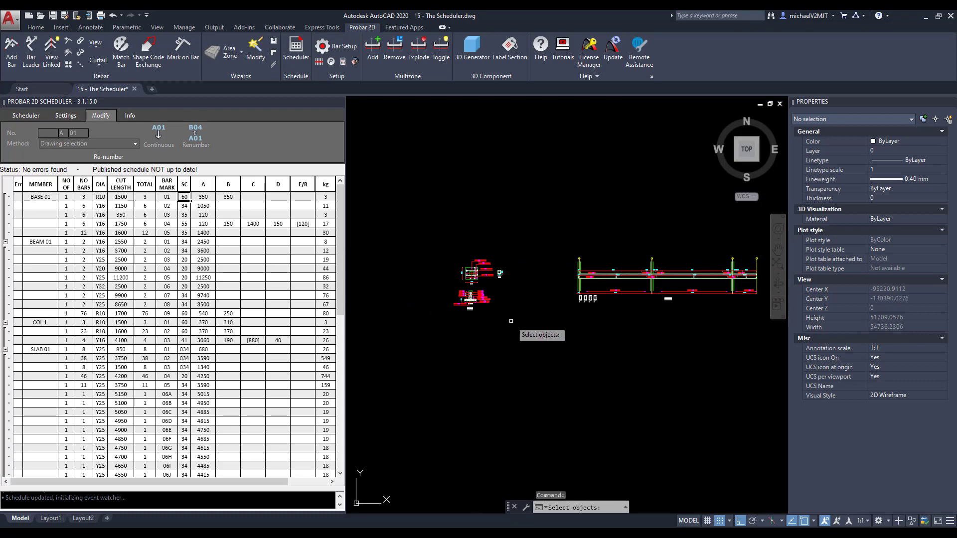
click(529, 337)
click(430, 254)
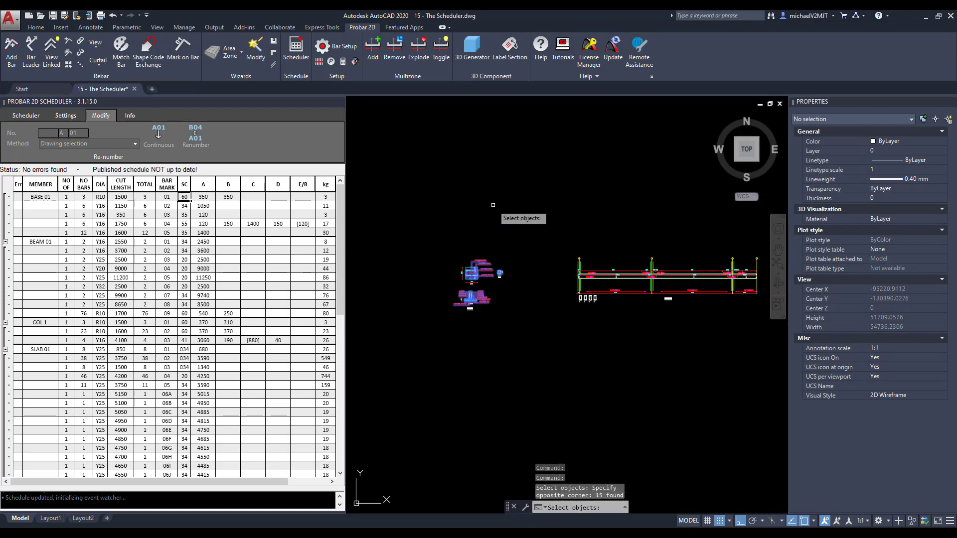
key(Return)
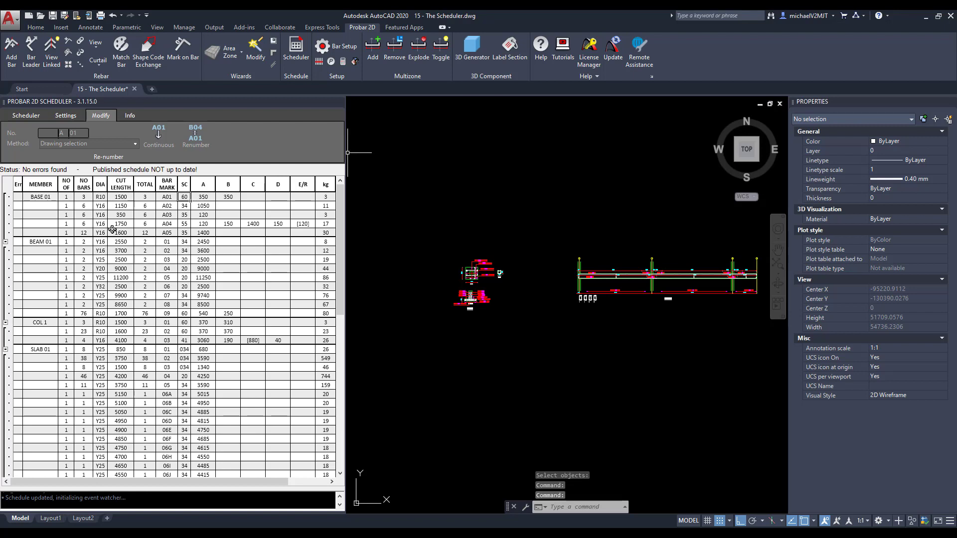
drag(167, 197, 173, 238)
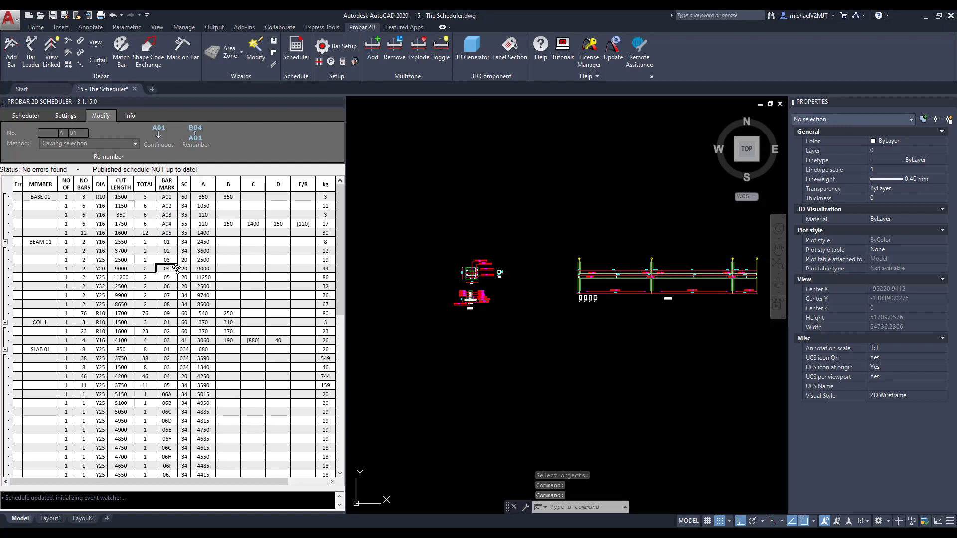
Step: Set the renumbering method to Selected members and show only member BEAM 01 in the schedule
click(120, 144)
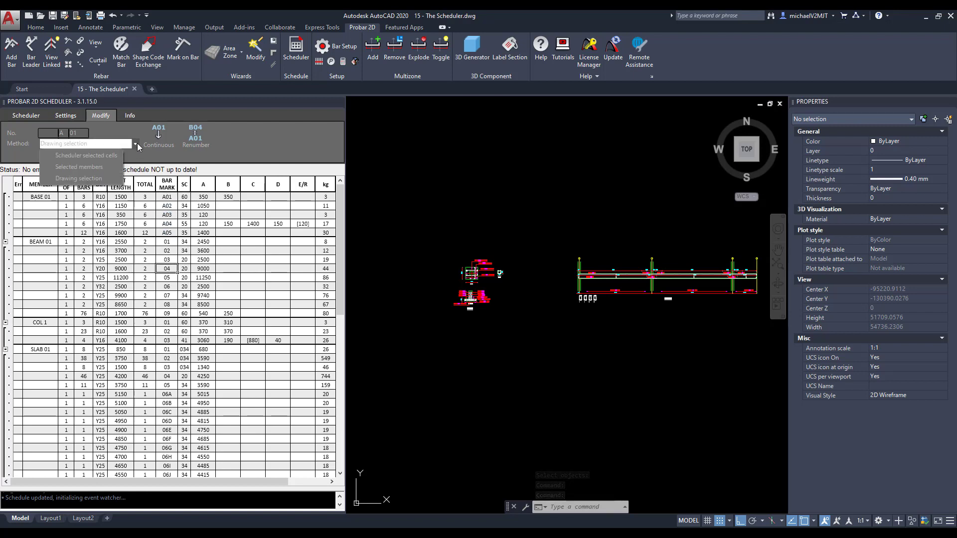
click(120, 167)
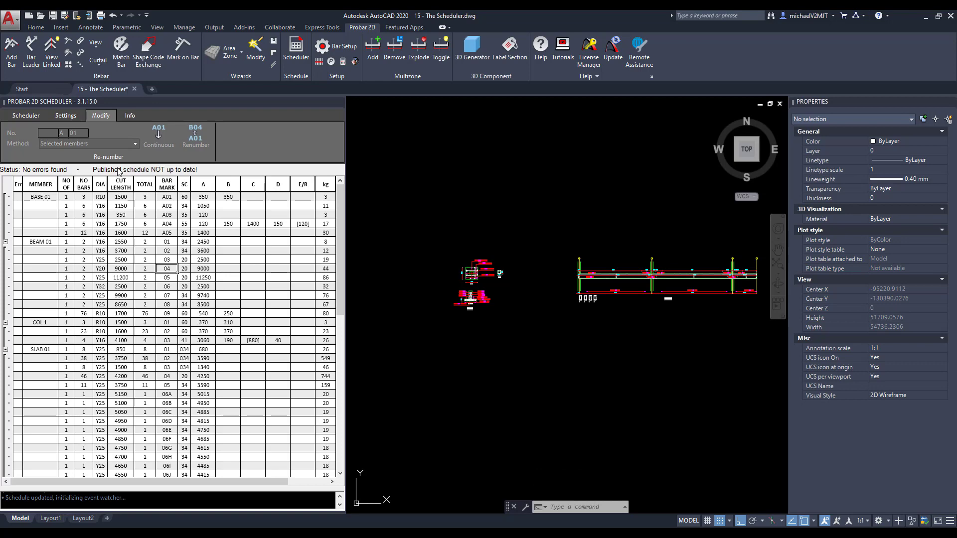
click(24, 115)
click(117, 137)
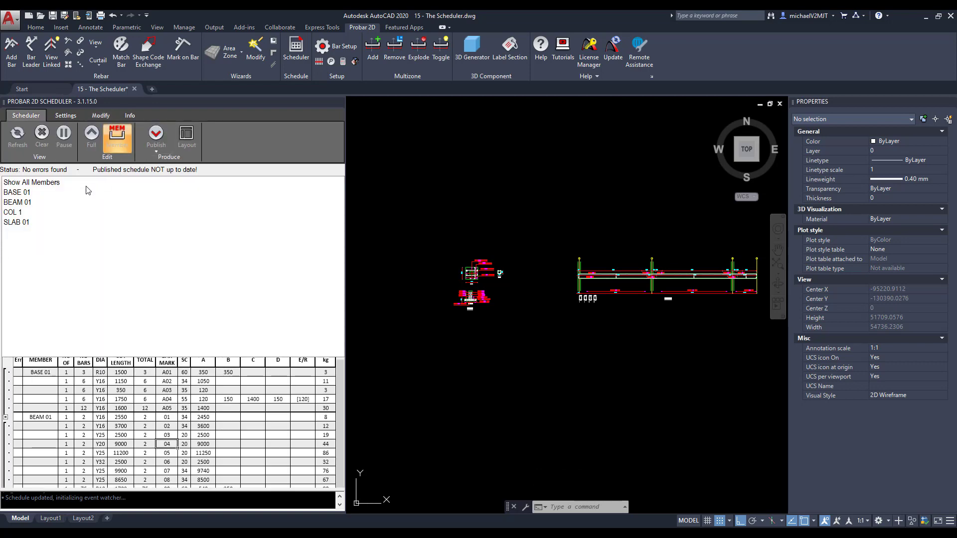
click(40, 201)
click(117, 136)
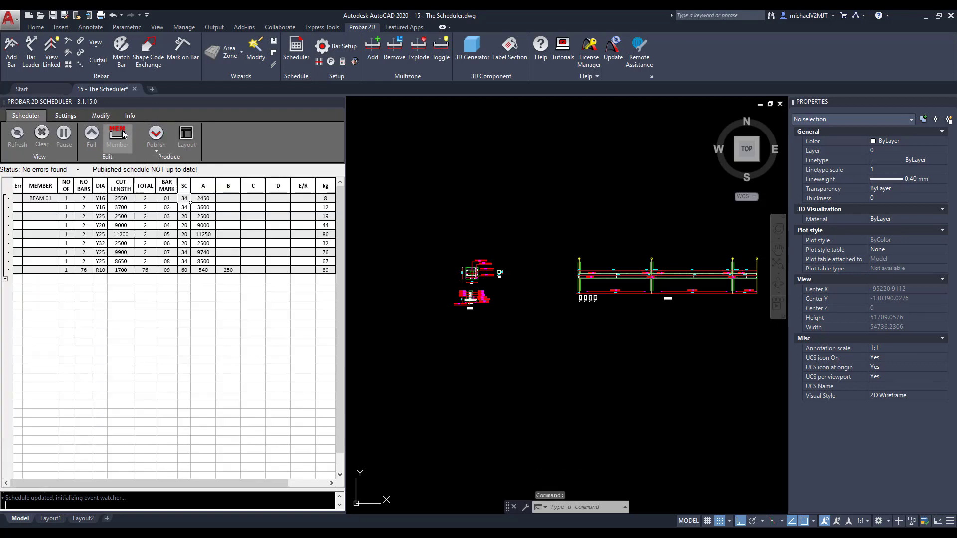
Step: Renumber the BEAM 01 bars with prefix B starting at 01, optimising the bars, and return to the Scheduler's view options
click(102, 116)
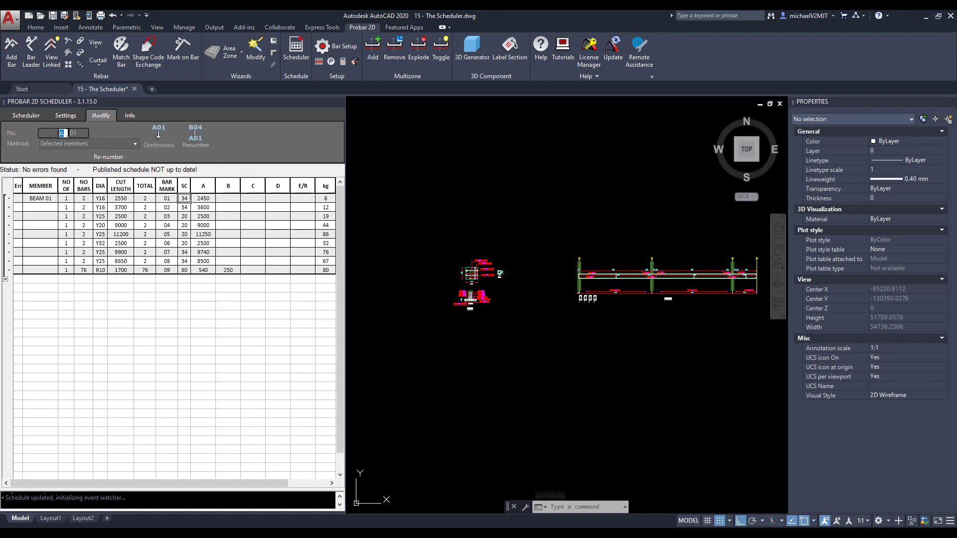
click(204, 143)
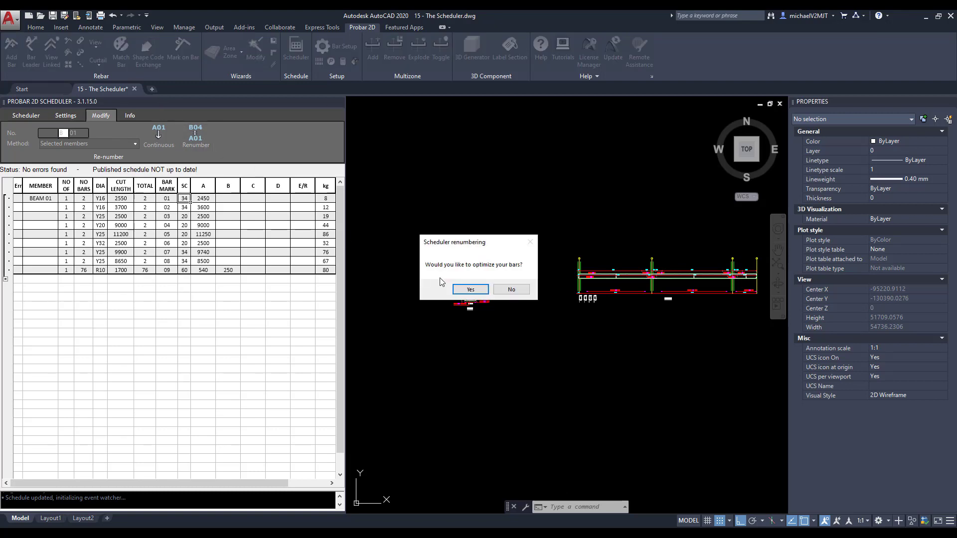
click(470, 290)
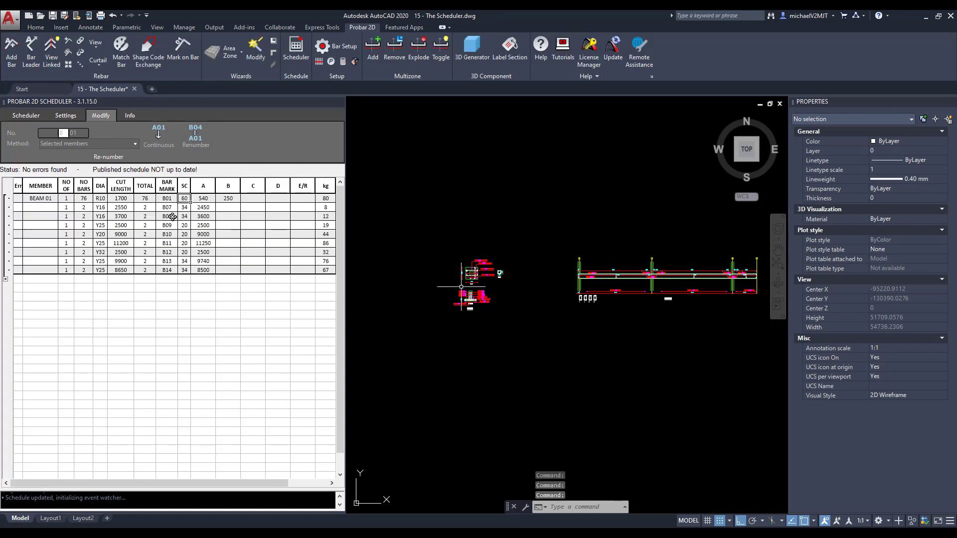
click(26, 115)
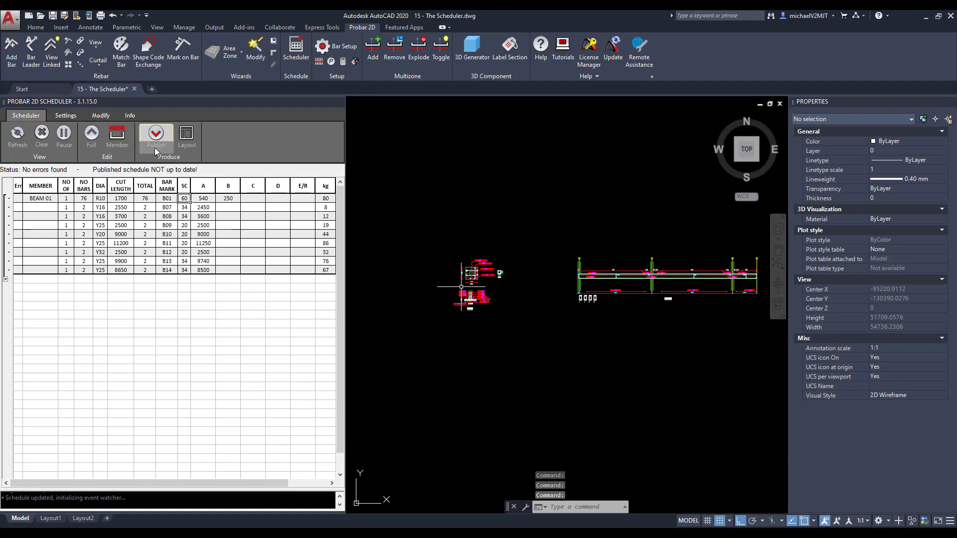
Step: Show all members in the schedule again and return to the renumbering options
click(125, 145)
click(39, 183)
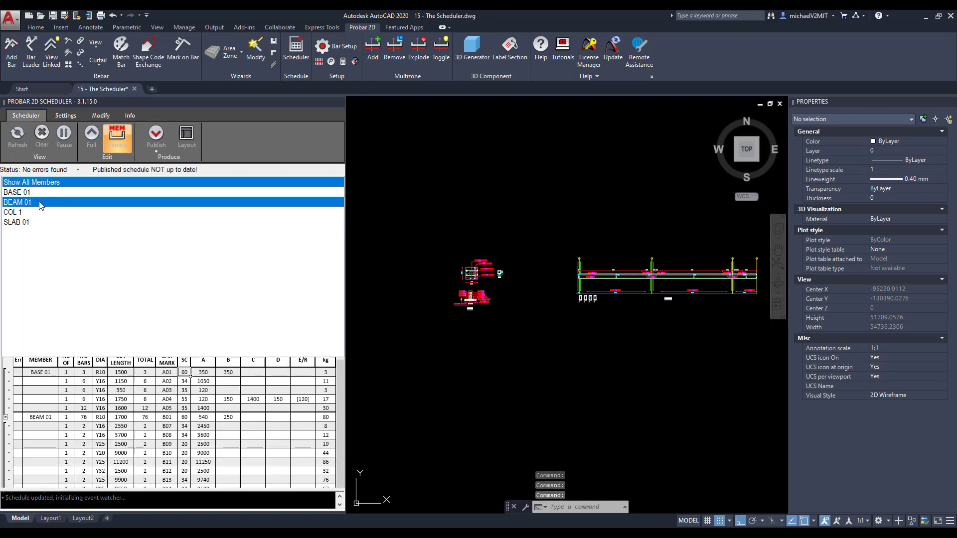
click(113, 144)
click(101, 115)
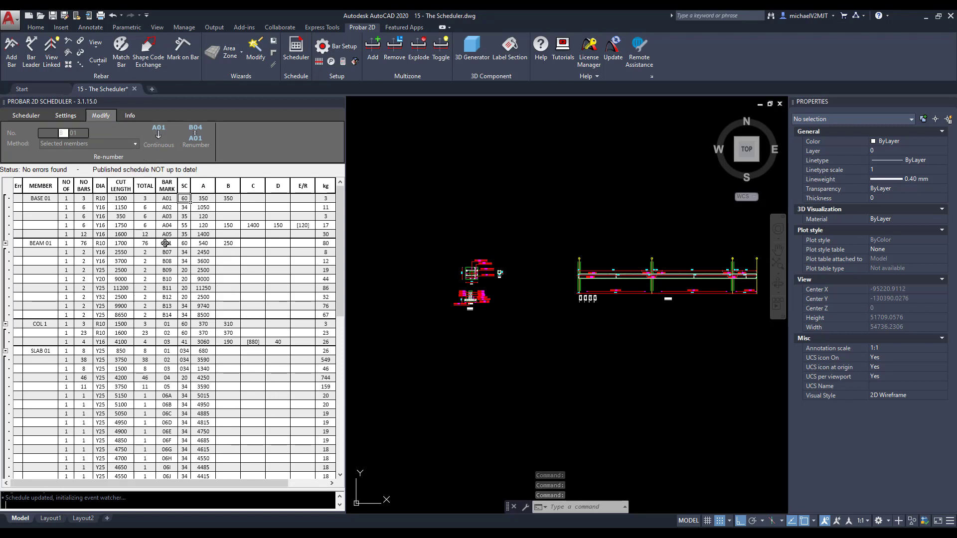
drag(167, 243, 167, 315)
click(150, 349)
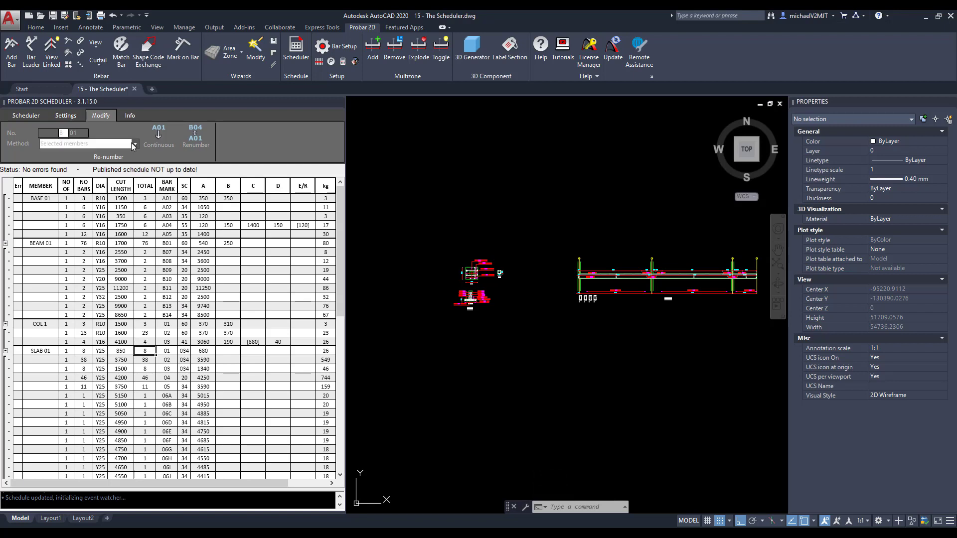
Step: Renumber the three COL 1 bars with prefix C starting at 01, using the Scheduler selected cells method
double_click(61, 132)
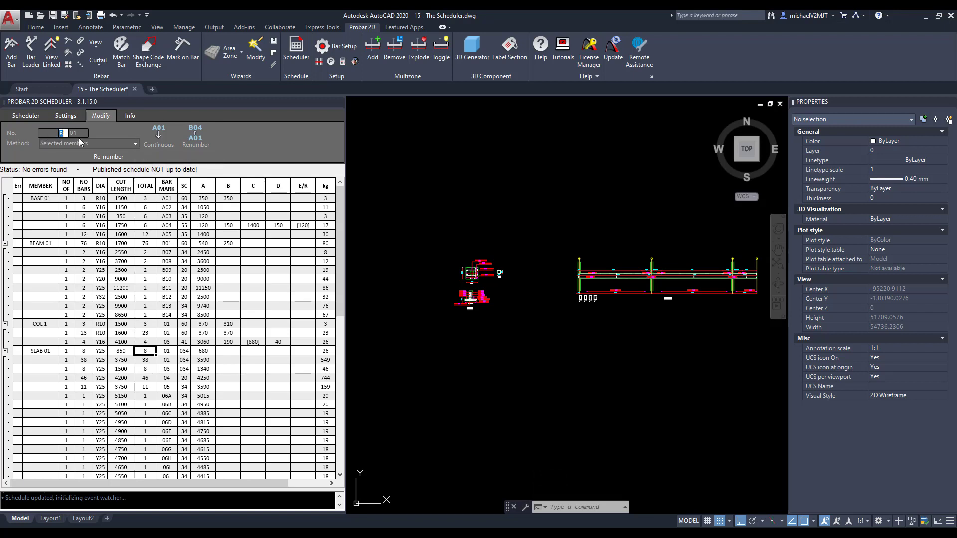
text(C)
click(133, 144)
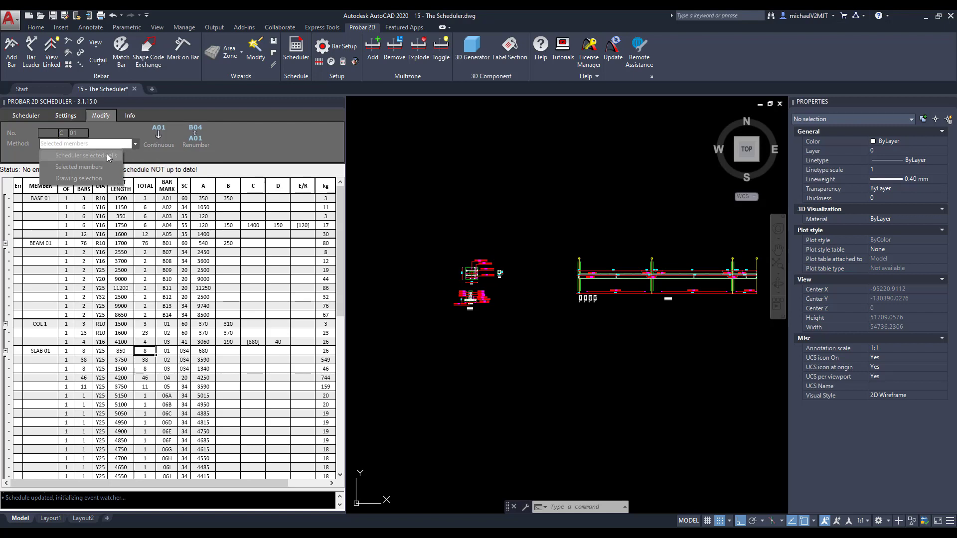
click(86, 155)
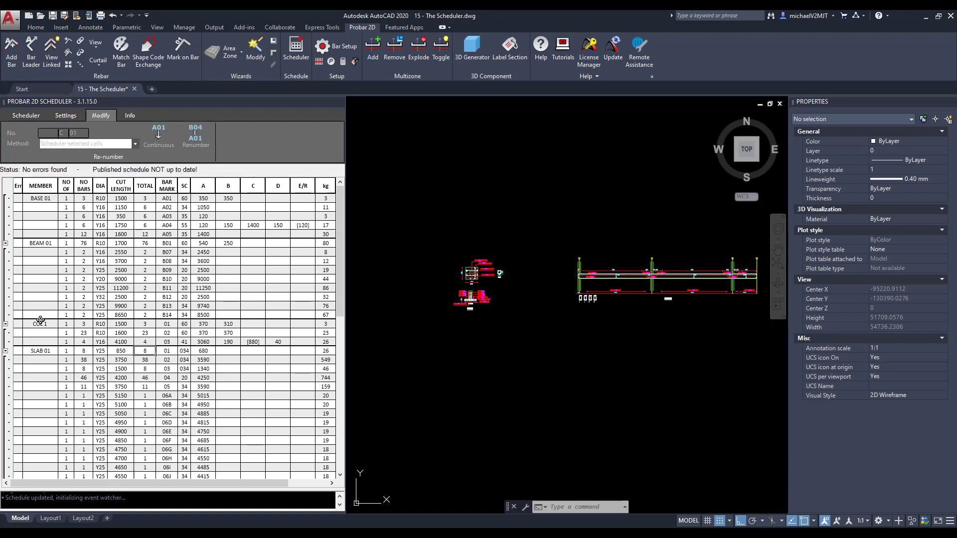
drag(40, 320, 43, 338)
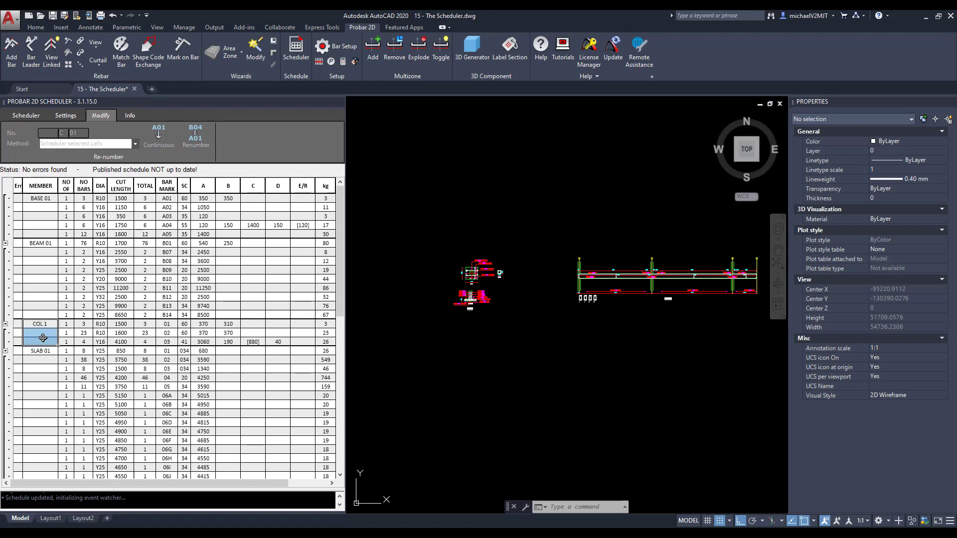
click(208, 144)
click(470, 292)
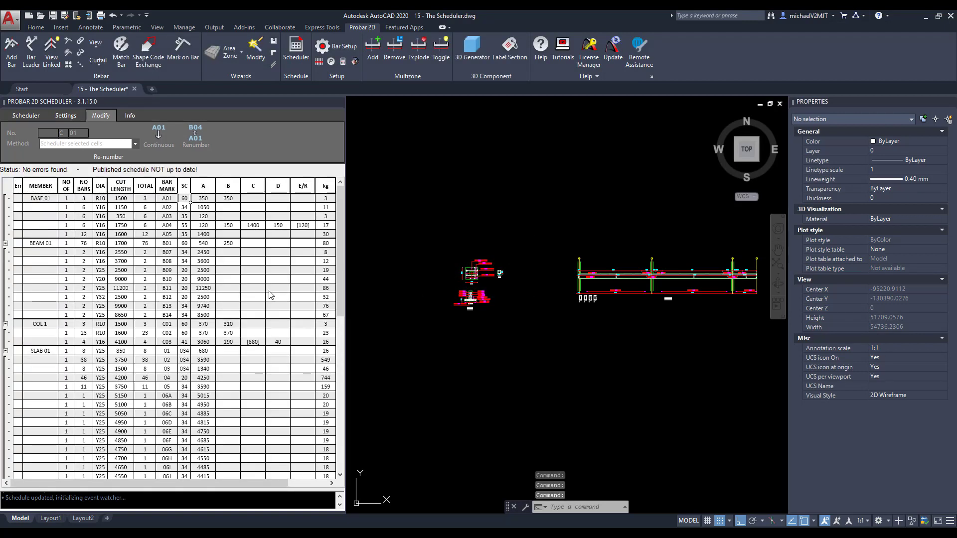
drag(166, 326, 165, 339)
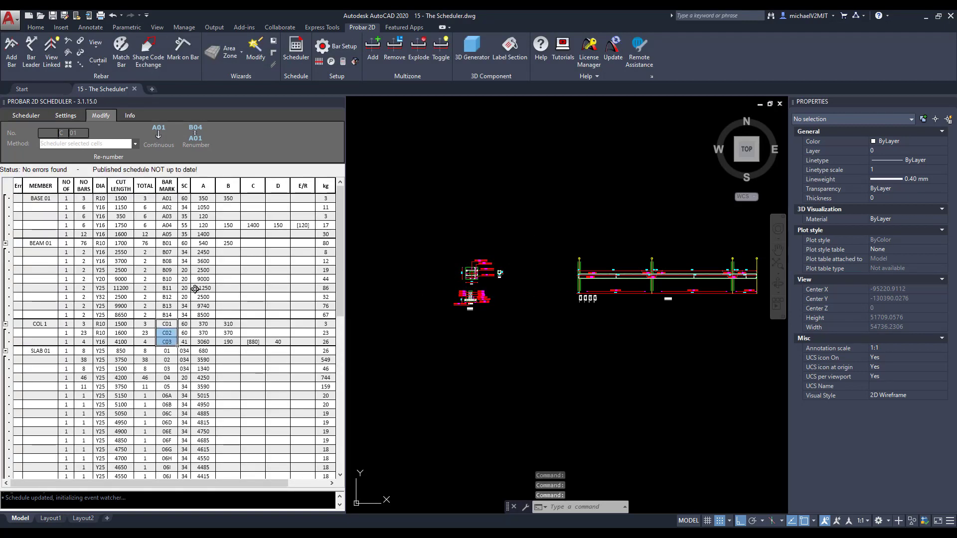
click(183, 243)
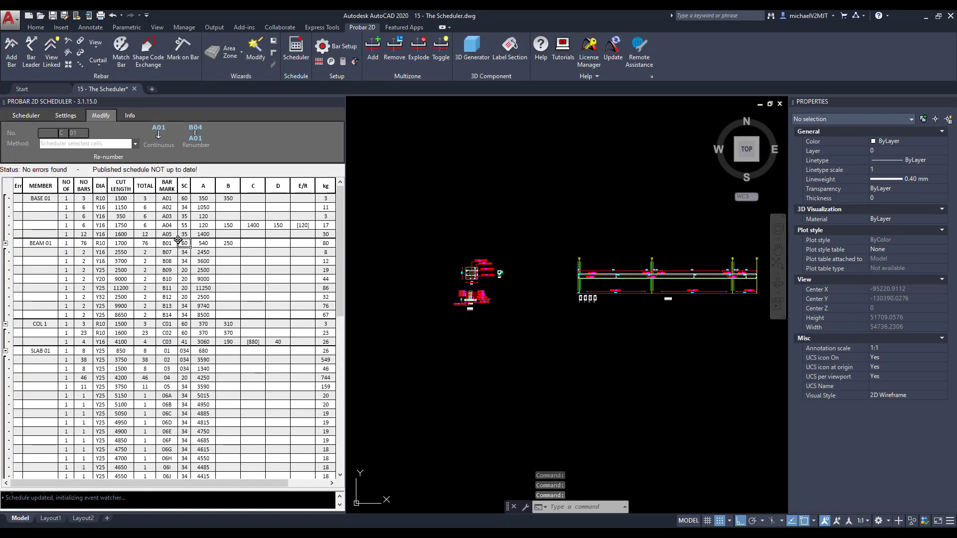
Step: Locate the COL 1 bar marked C02 in the drawing from its schedule row, then clear the selection
click(129, 116)
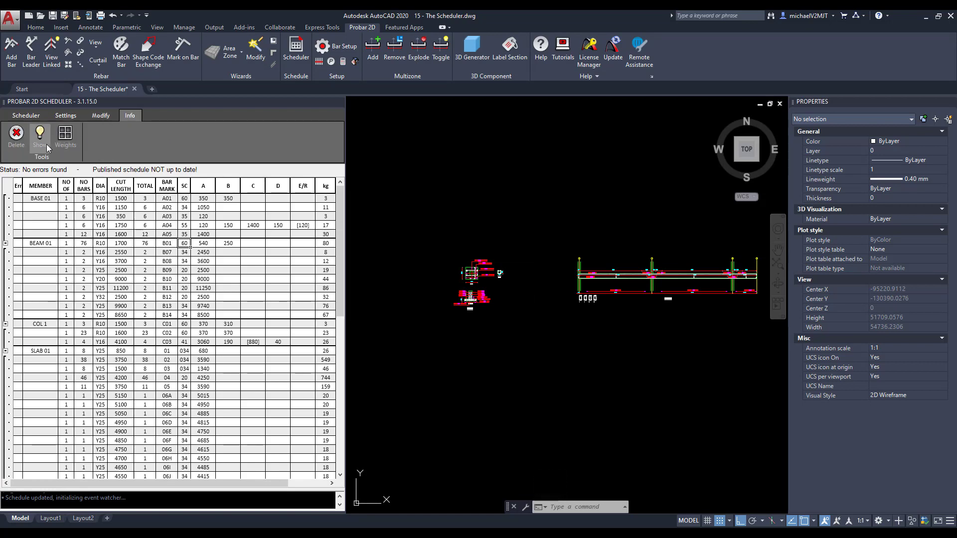
click(43, 333)
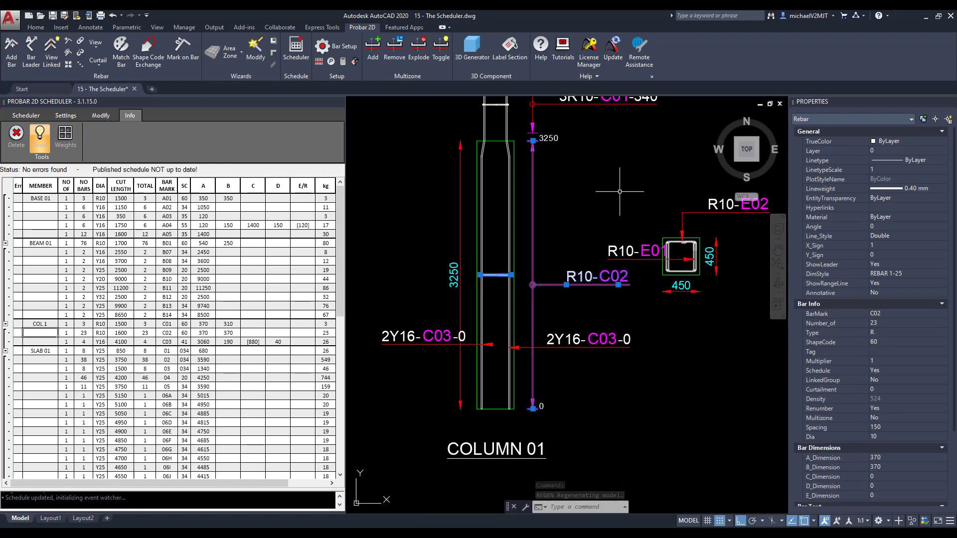
click(42, 143)
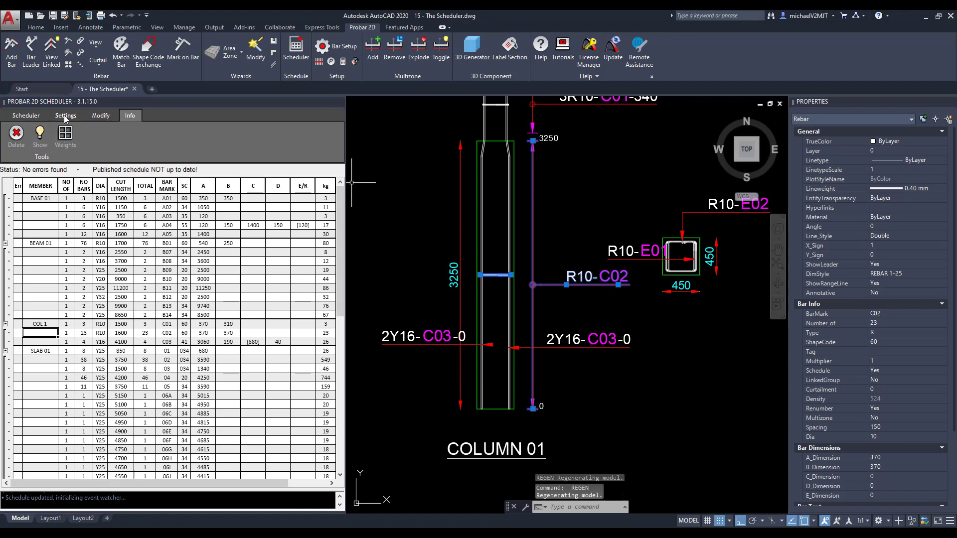
scroll(546, 215, down, 6)
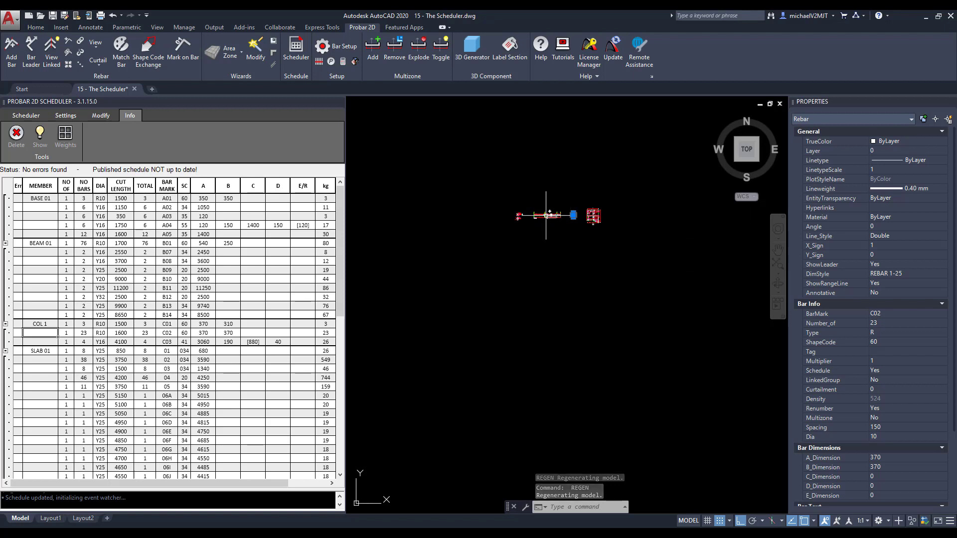
scroll(545, 216, up, 5)
click(509, 158)
key(Escape)
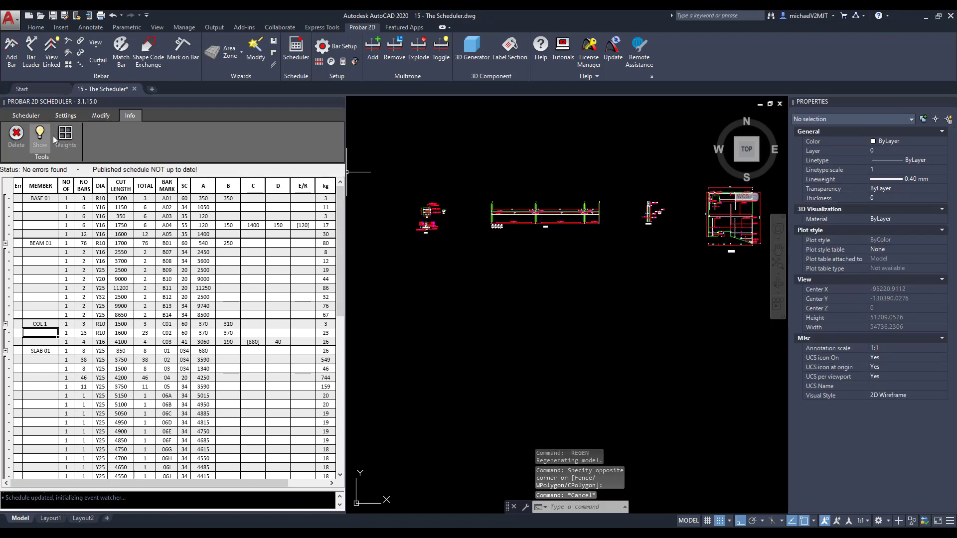
Step: In the Scheduler's table preferences, set the logo to ABC_Consultants_Image from C:\Prokon\Probar2D, browsing with all file types shown
click(65, 115)
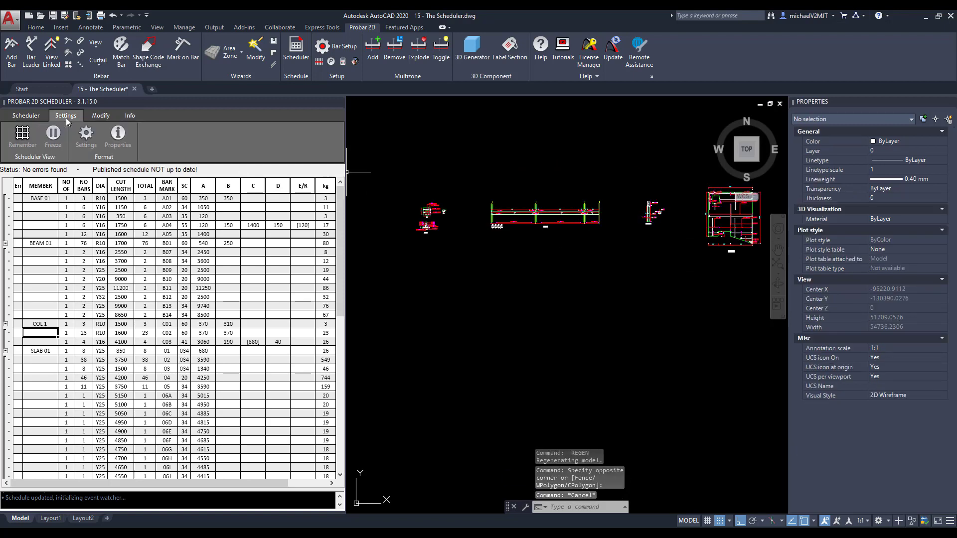
click(89, 145)
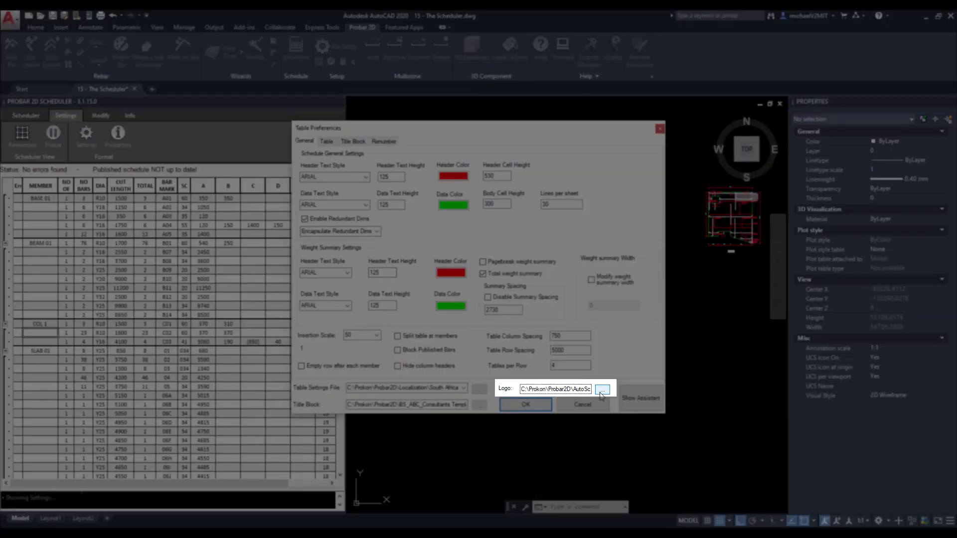
click(602, 390)
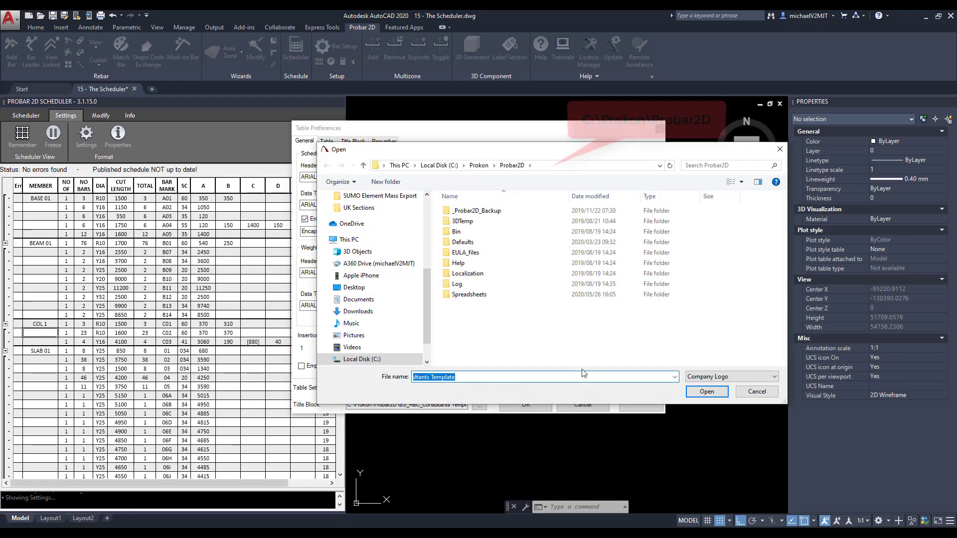
click(730, 376)
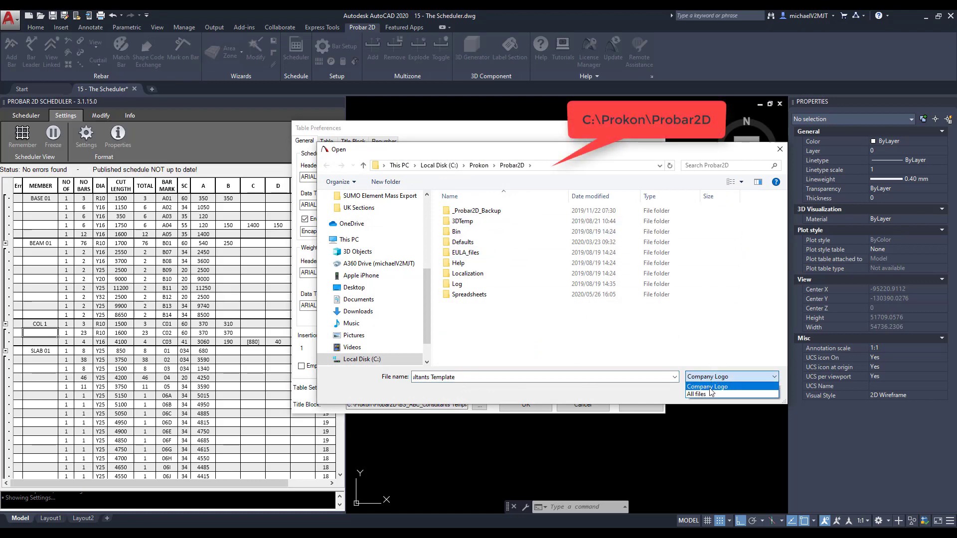
click(730, 394)
scroll(558, 319, down, 2)
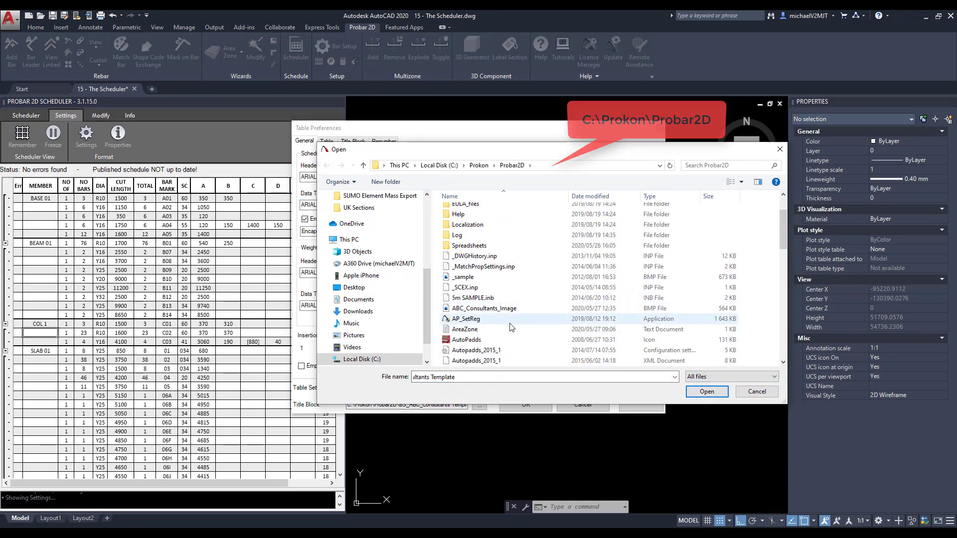
click(548, 308)
click(706, 392)
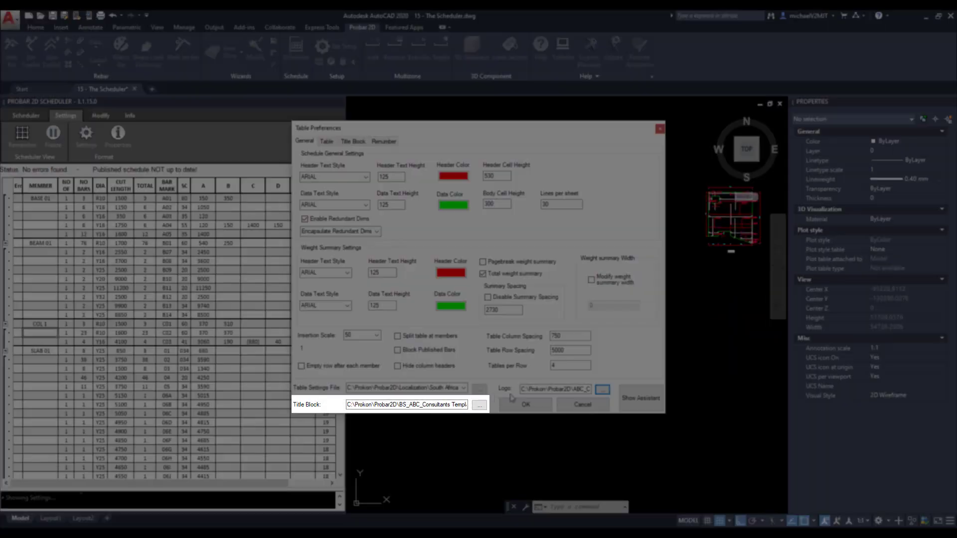
Step: Set the schedule's title block file to the BS_ABC_Consultants Template drawing in C:\Prokon\Probar2D
click(479, 406)
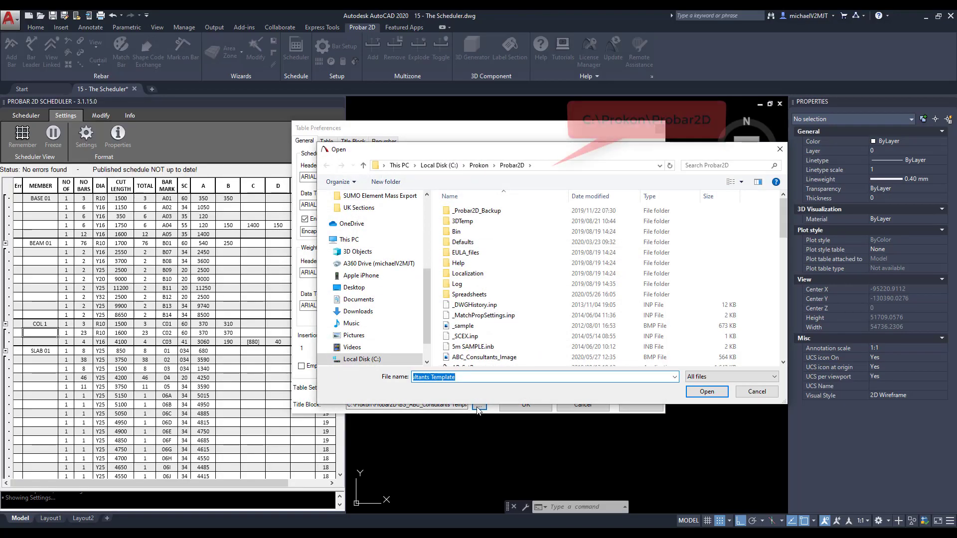
scroll(506, 281, down, 6)
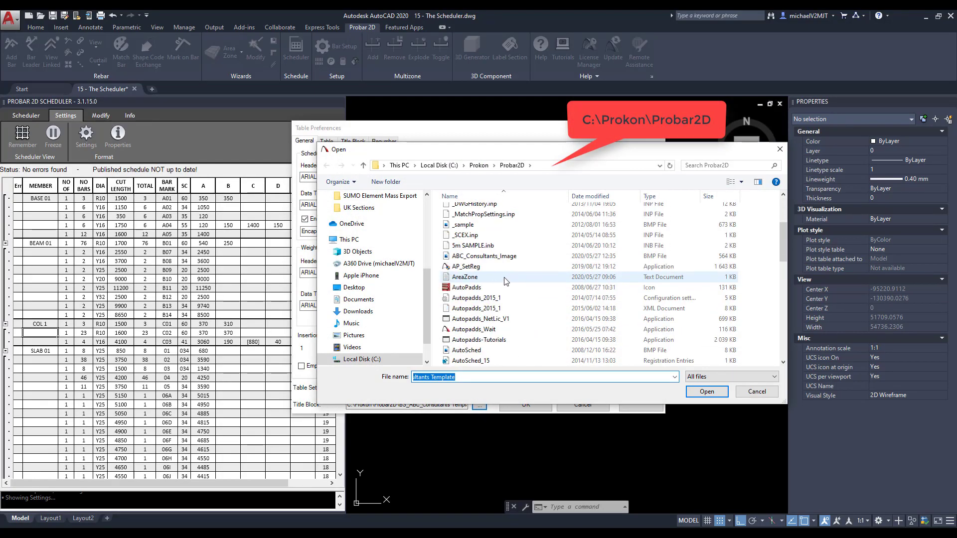
click(573, 309)
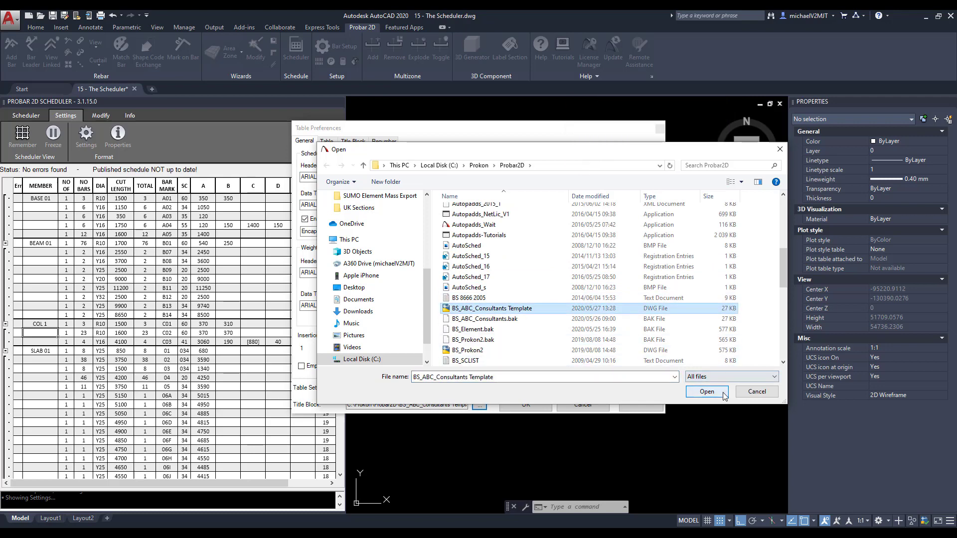
click(689, 392)
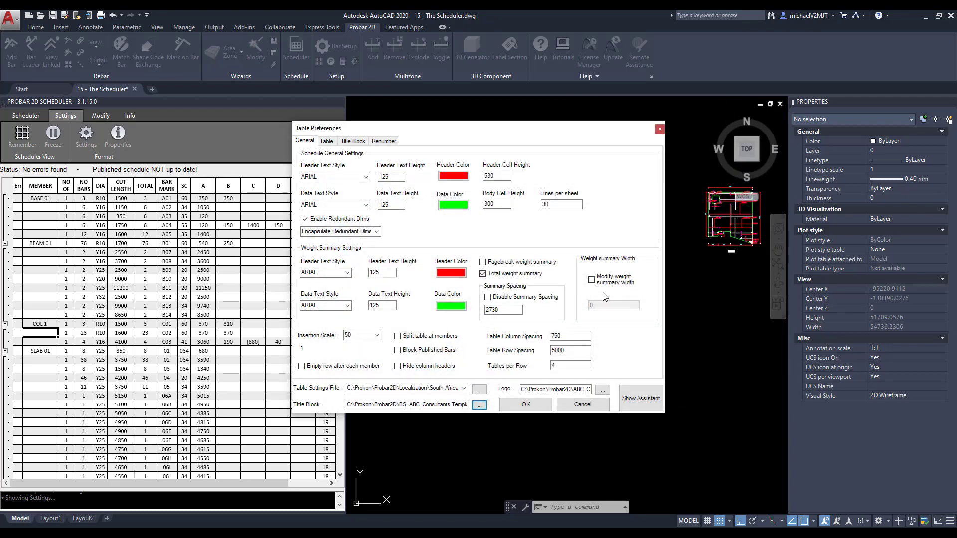
Step: Fill in the title block with schedule number 001, the detailer's initials, drawing reference 10569-S-001, job number 10569 and revision REV0, and apply the preferences
click(358, 144)
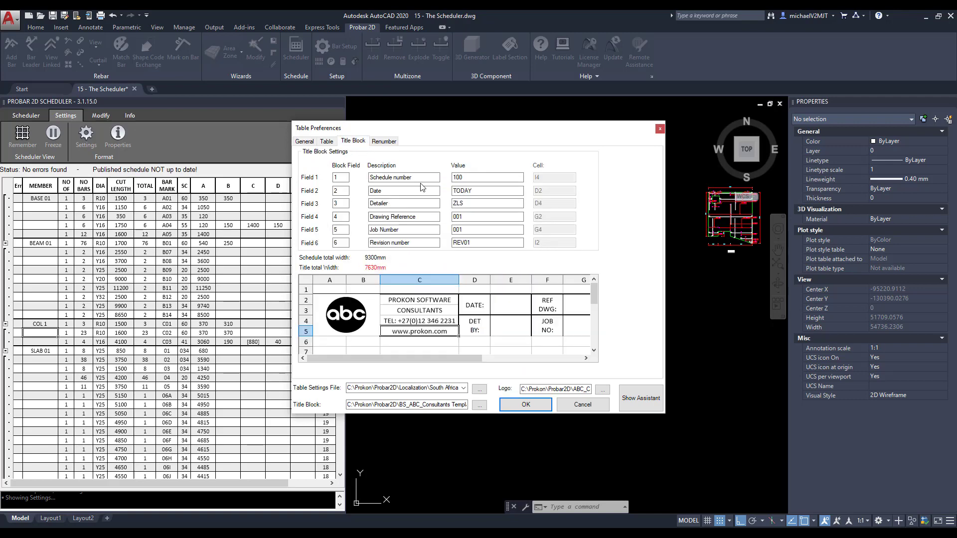
click(478, 178)
click(478, 203)
click(484, 215)
click(482, 228)
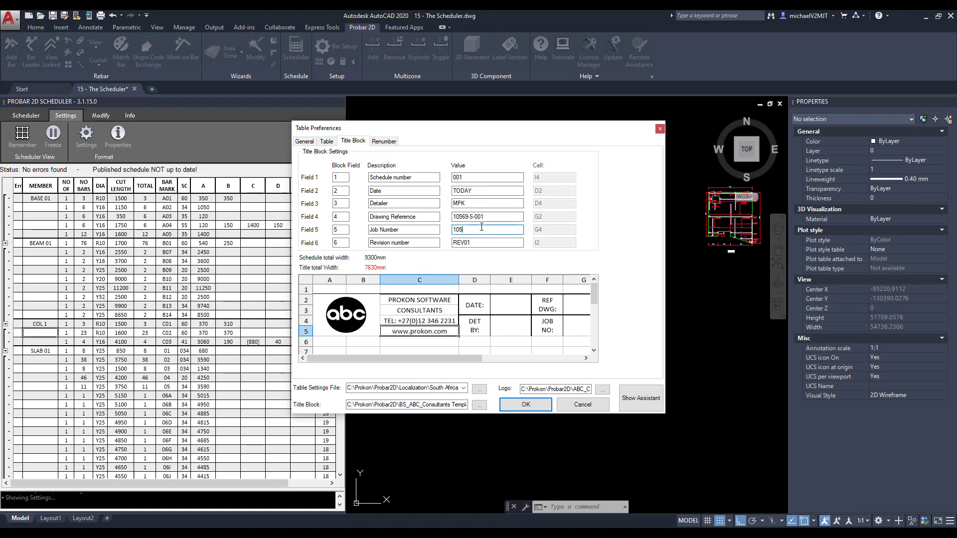
click(479, 240)
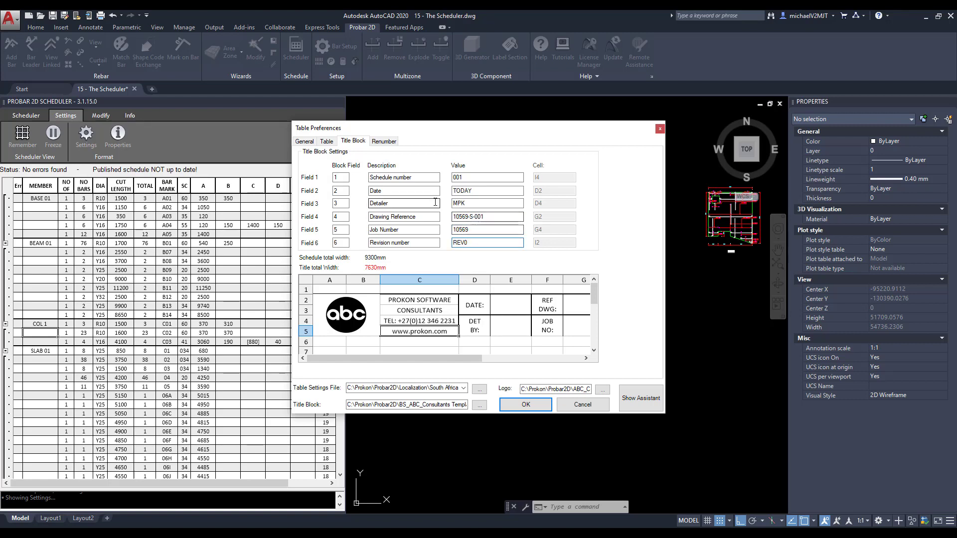
click(527, 405)
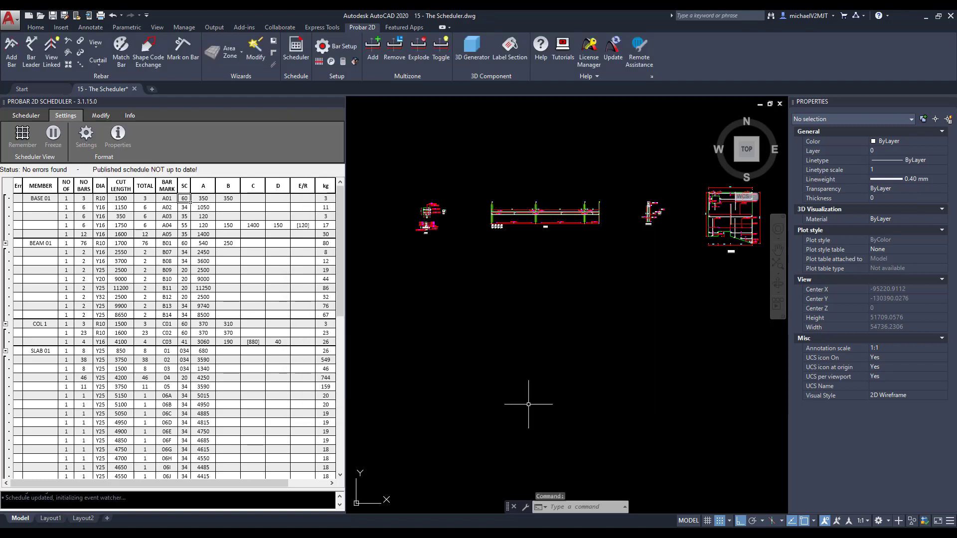
Step: Publish the bending schedule into AutoCAD, placing it in the empty area below the member drawings, and inspect the title block
click(26, 116)
click(159, 152)
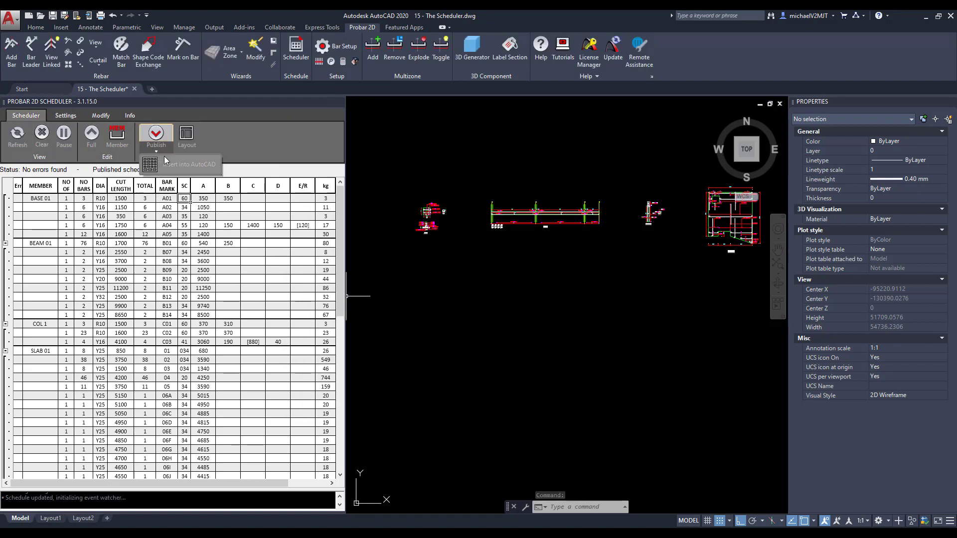
click(175, 164)
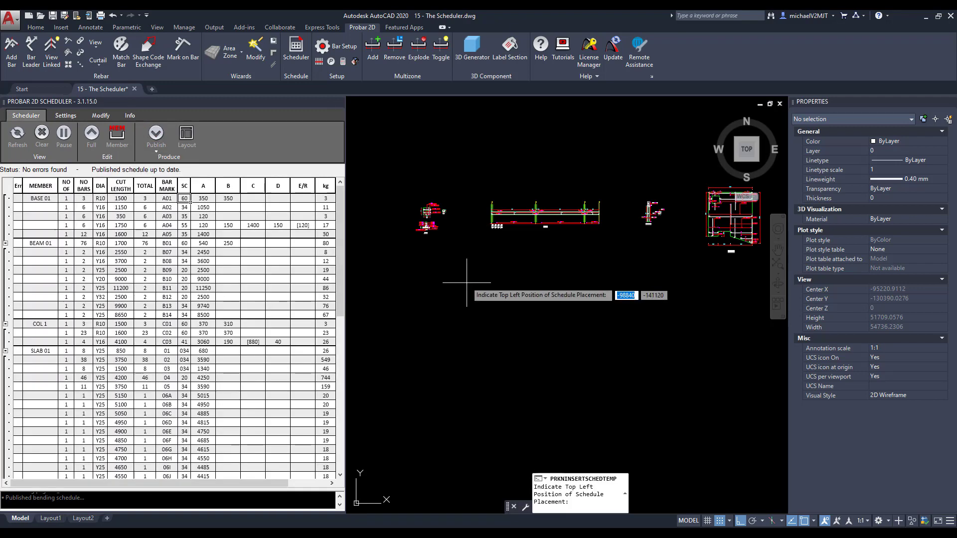
middle_drag(518, 322, 509, 283)
click(501, 276)
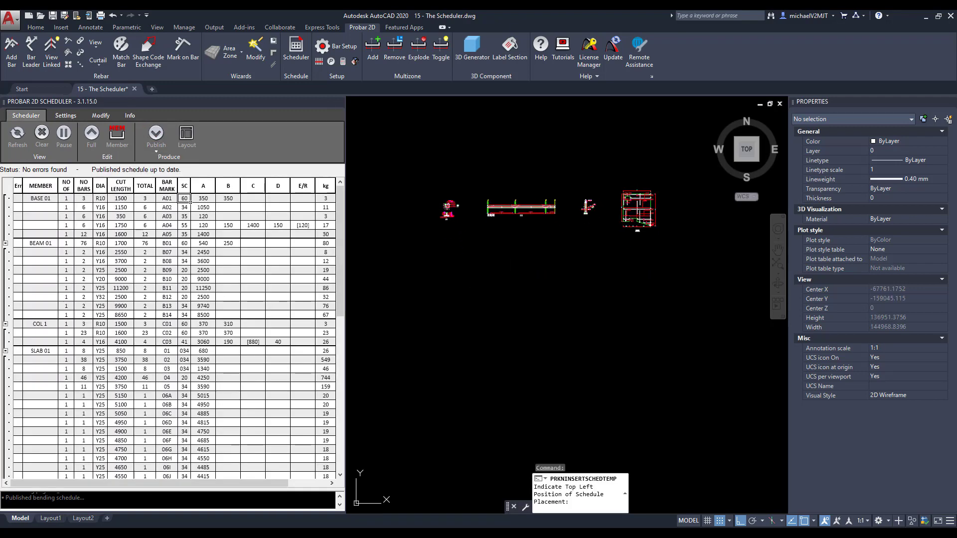
scroll(507, 269, up, 4)
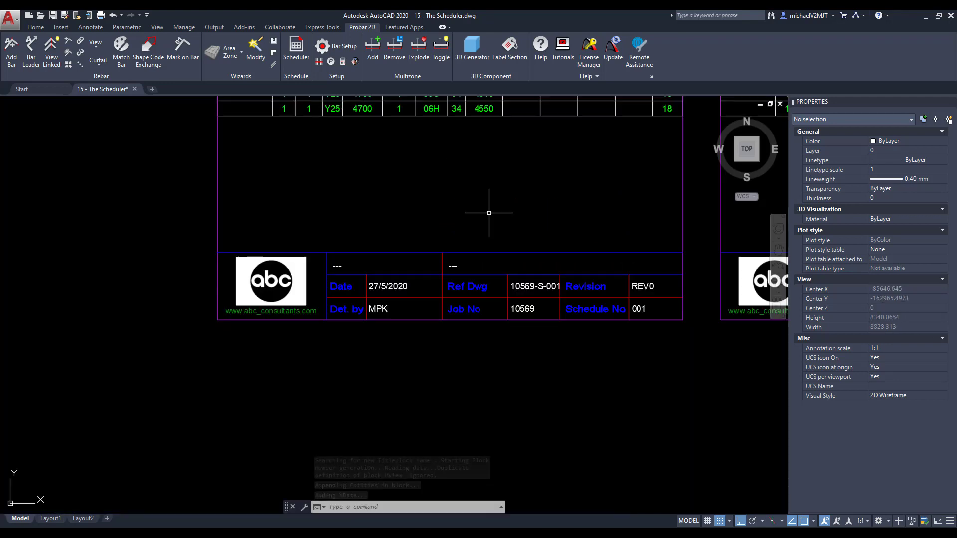
mouse_move(512, 253)
middle_down()
mouse_move(472, 271)
mouse_move(473, 293)
middle_up()
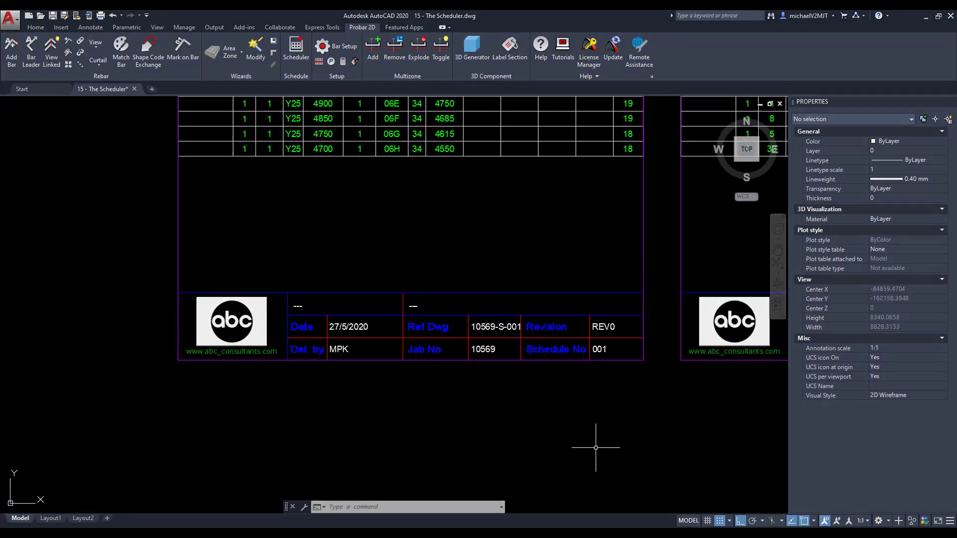